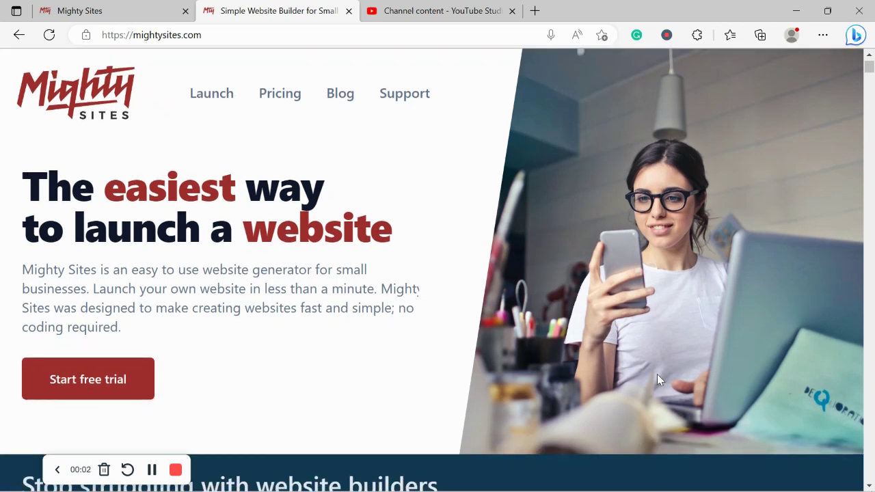
Scroll down the mightysites.com homepage and highlight the 'less than one minute' sentence.
{"action": "scroll", "coordinate": [659, 375], "scroll_direction": "down", "scroll_amount": 1}
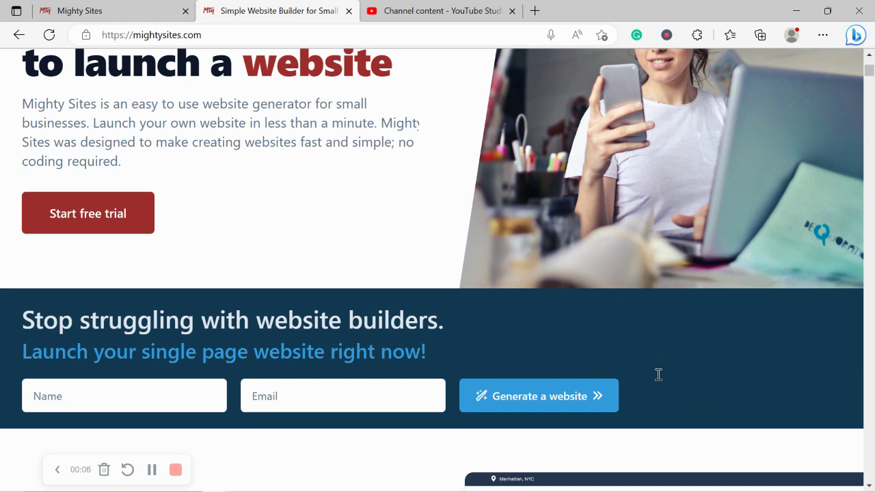
{"action": "scroll", "coordinate": [658, 375], "scroll_direction": "down", "scroll_amount": 4}
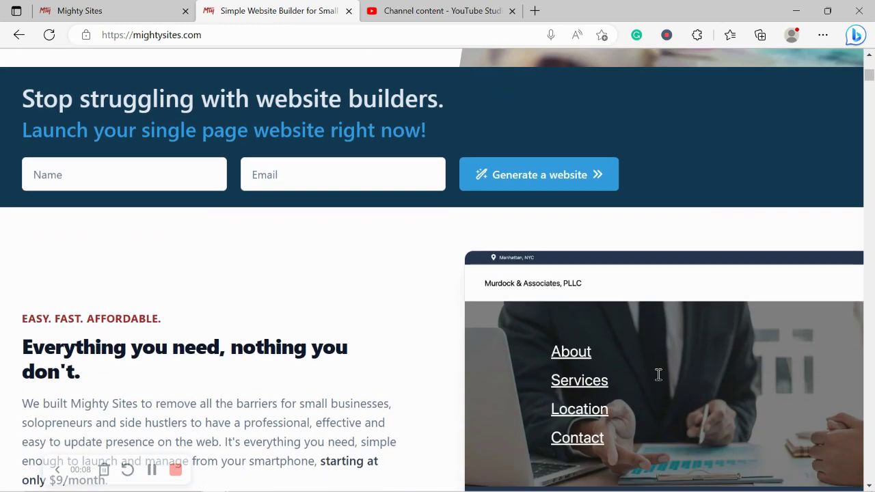
{"action": "scroll", "coordinate": [659, 374], "scroll_direction": "down", "scroll_amount": 3}
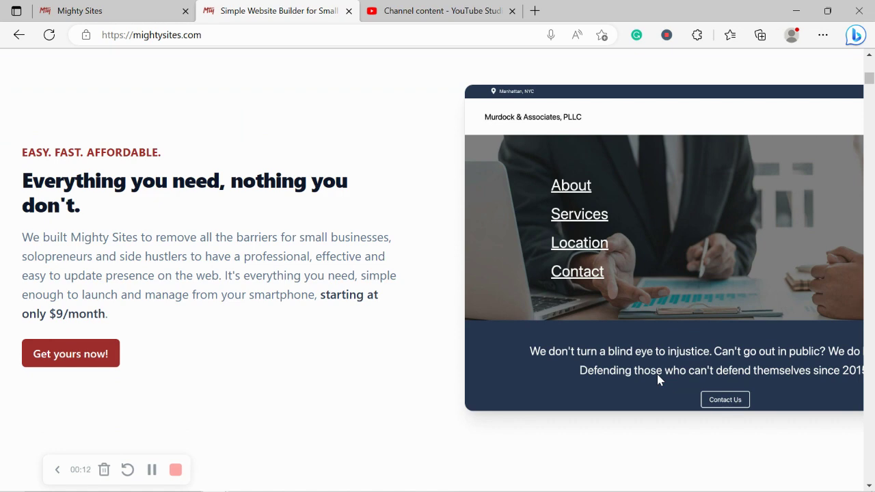
{"action": "scroll", "coordinate": [657, 375], "scroll_direction": "down", "scroll_amount": 1}
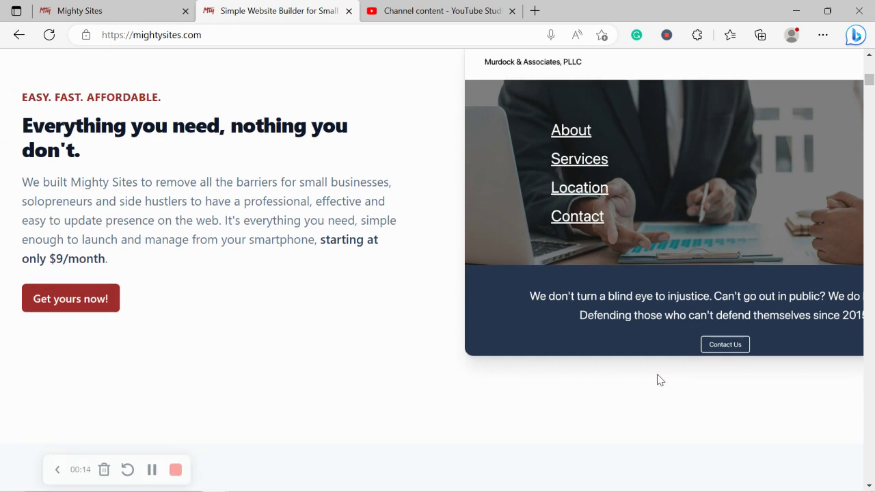
{"action": "scroll", "coordinate": [659, 381], "scroll_direction": "down", "scroll_amount": 4}
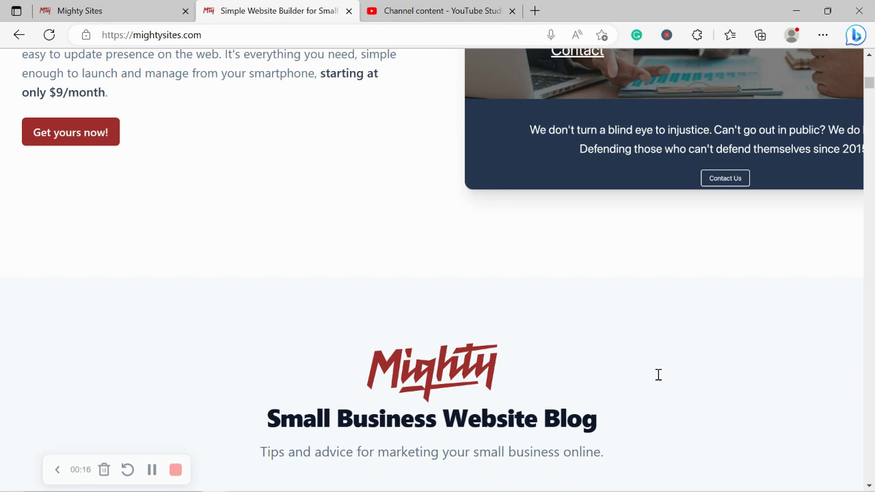
{"action": "scroll", "coordinate": [660, 380], "scroll_direction": "down", "scroll_amount": 1}
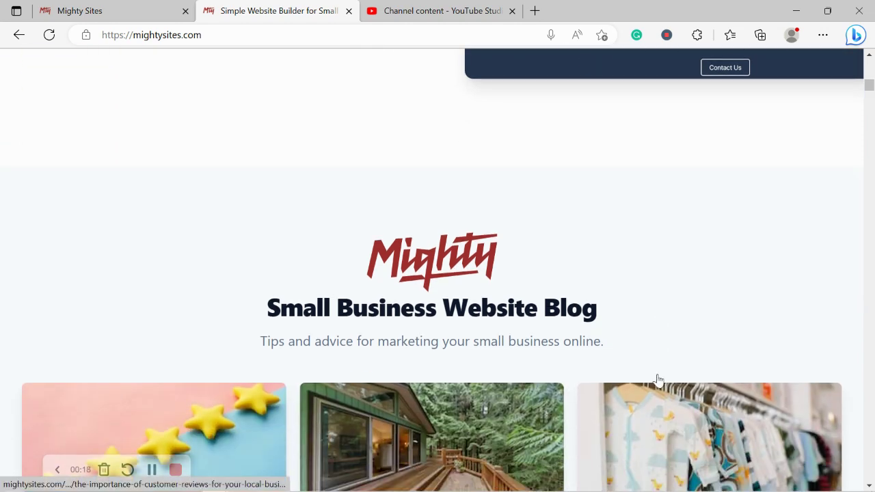
{"action": "scroll", "coordinate": [658, 380], "scroll_direction": "down", "scroll_amount": 4}
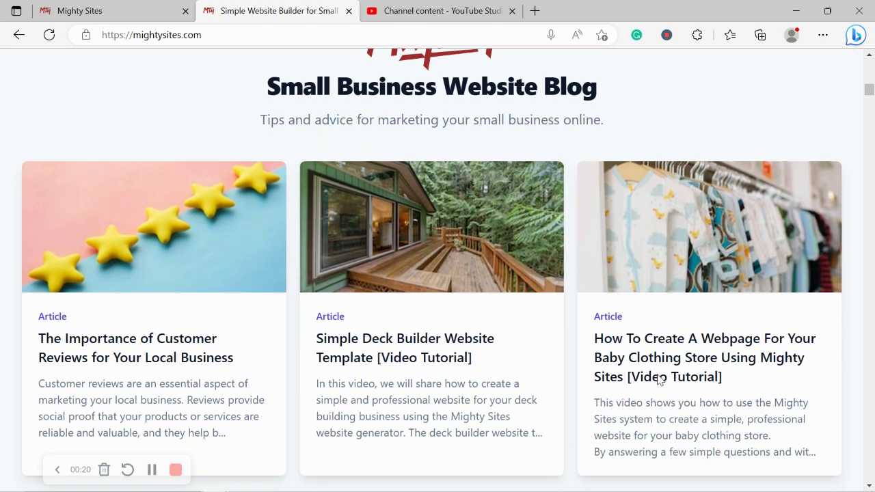
{"action": "scroll", "coordinate": [659, 381], "scroll_direction": "down", "scroll_amount": 4}
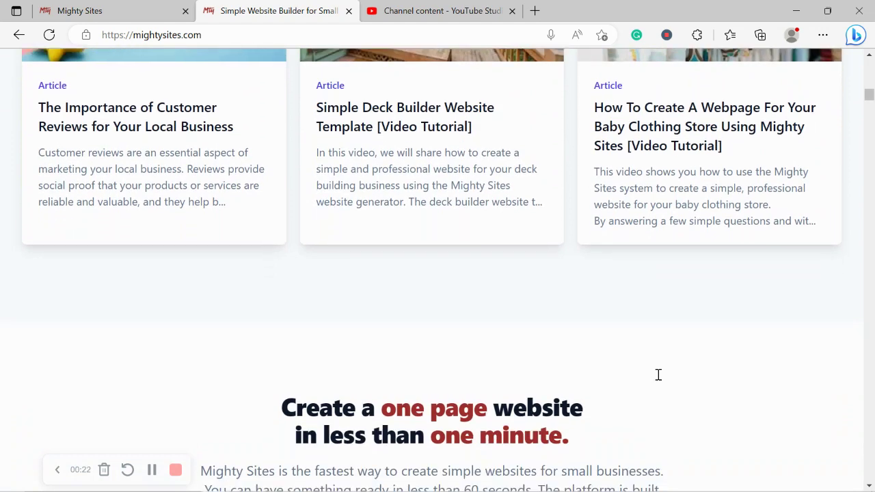
{"action": "scroll", "coordinate": [658, 375], "scroll_direction": "down", "scroll_amount": 2}
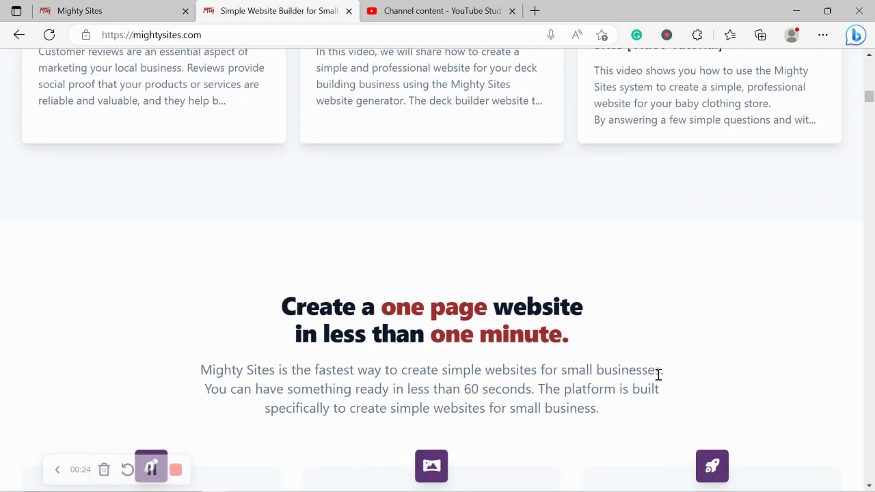
{"action": "scroll", "coordinate": [658, 377], "scroll_direction": "down", "scroll_amount": 3}
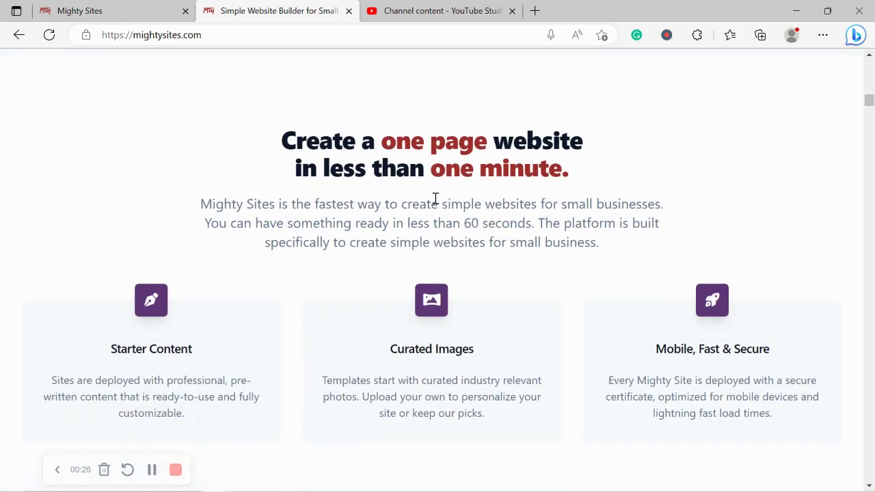
{"action": "triple_click", "coordinate": [459, 166]}
{"action": "left_click_drag", "start_coordinate": [283, 223], "coordinate": [280, 204]}
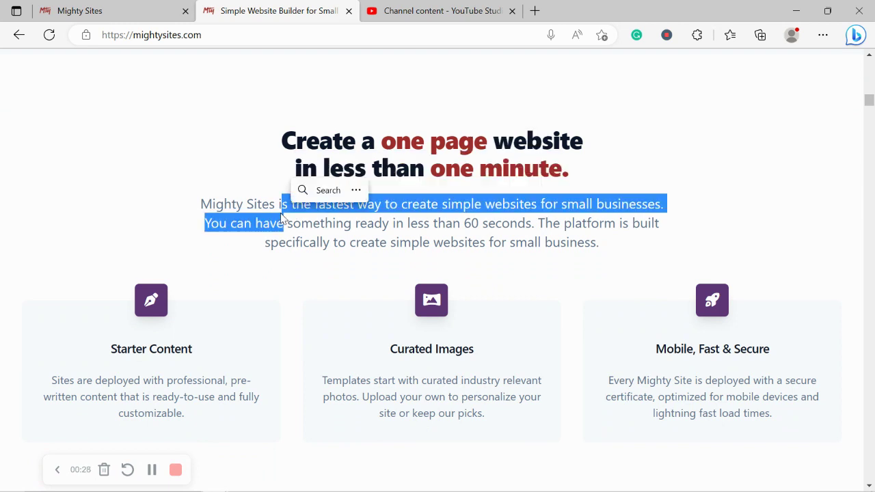
{"action": "left_click", "coordinate": [313, 250]}
{"action": "scroll", "coordinate": [312, 250], "scroll_direction": "up", "scroll_amount": 1}
{"action": "scroll", "coordinate": [313, 253], "scroll_direction": "down", "scroll_amount": 3}
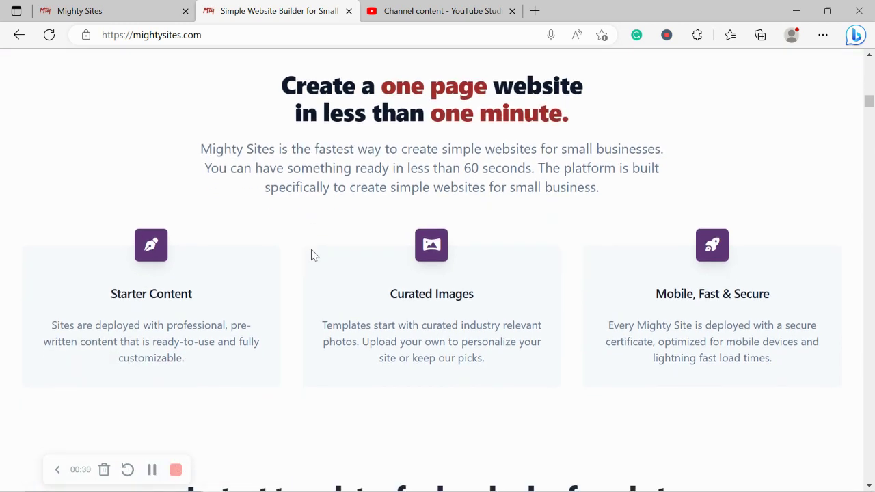
Highlight the 'Instant templates for hundreds of markets' heading, then switch to the site-creation tab.
{"action": "triple_click", "coordinate": [356, 384]}
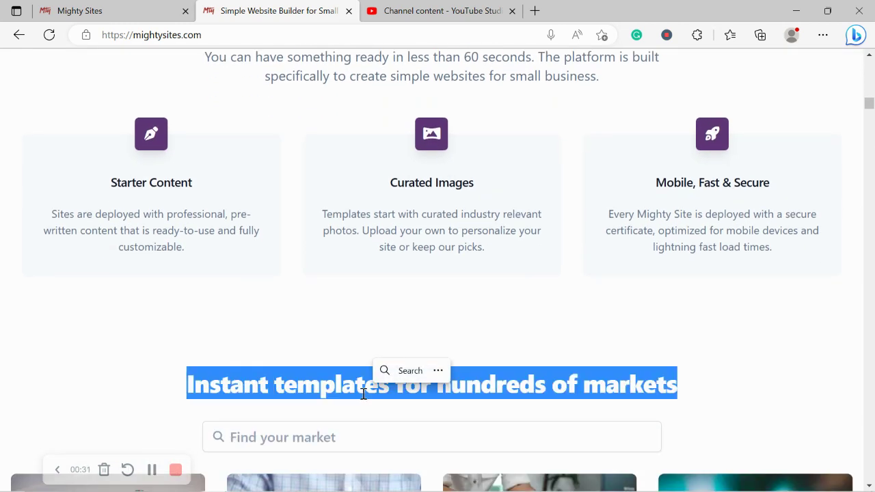
{"action": "left_click", "coordinate": [229, 381]}
{"action": "scroll", "coordinate": [228, 380], "scroll_direction": "up", "scroll_amount": 1}
{"action": "scroll", "coordinate": [228, 380], "scroll_direction": "up", "scroll_amount": 4}
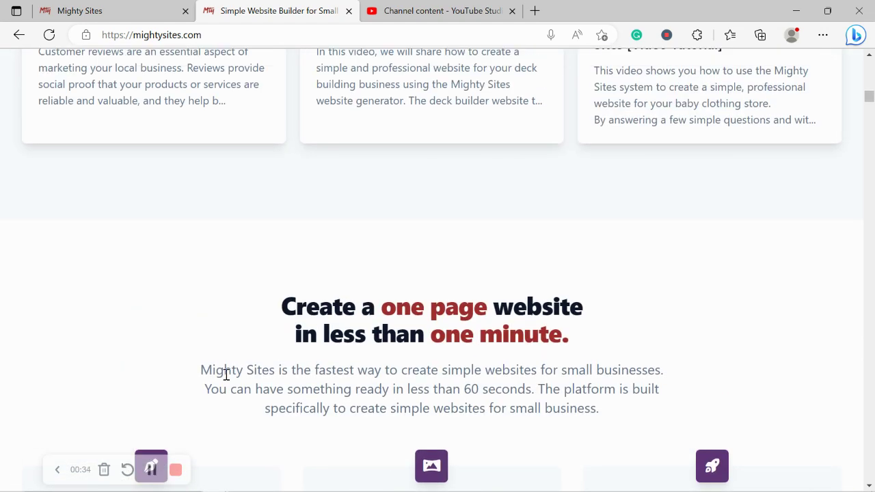
{"action": "scroll", "coordinate": [226, 376], "scroll_direction": "up", "scroll_amount": 4}
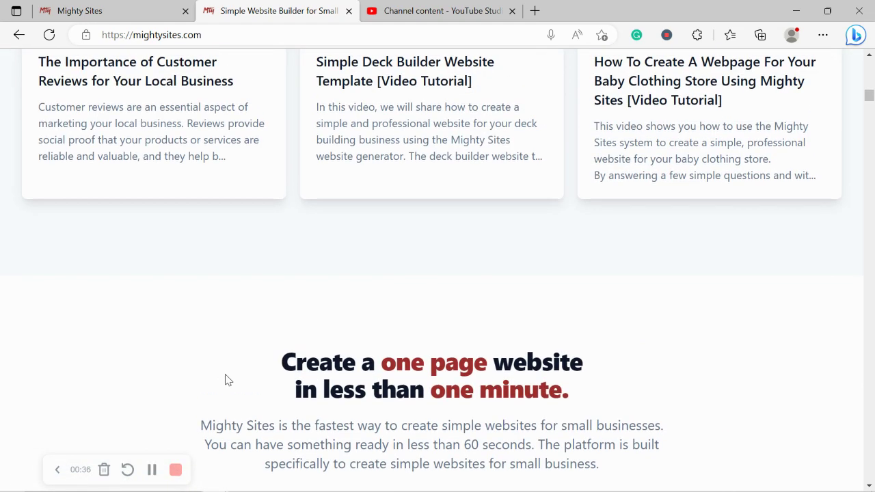
{"action": "scroll", "coordinate": [227, 380], "scroll_direction": "up", "scroll_amount": 5}
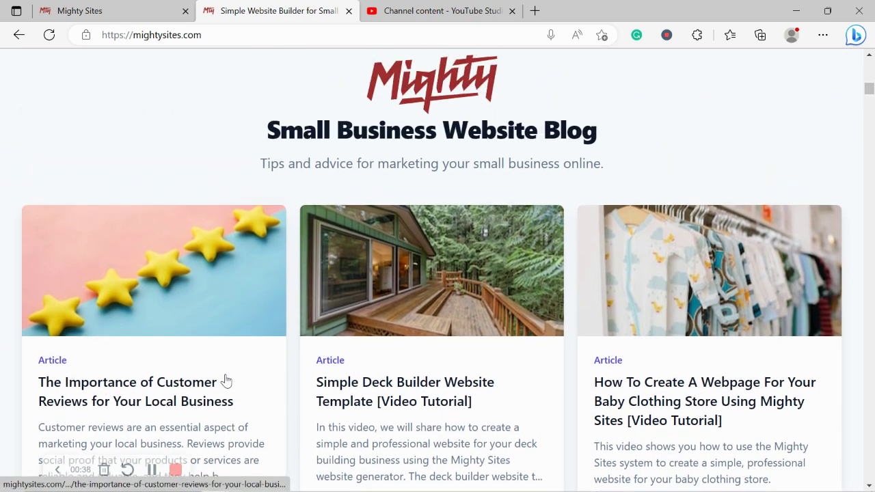
{"action": "scroll", "coordinate": [228, 380], "scroll_direction": "up", "scroll_amount": 1}
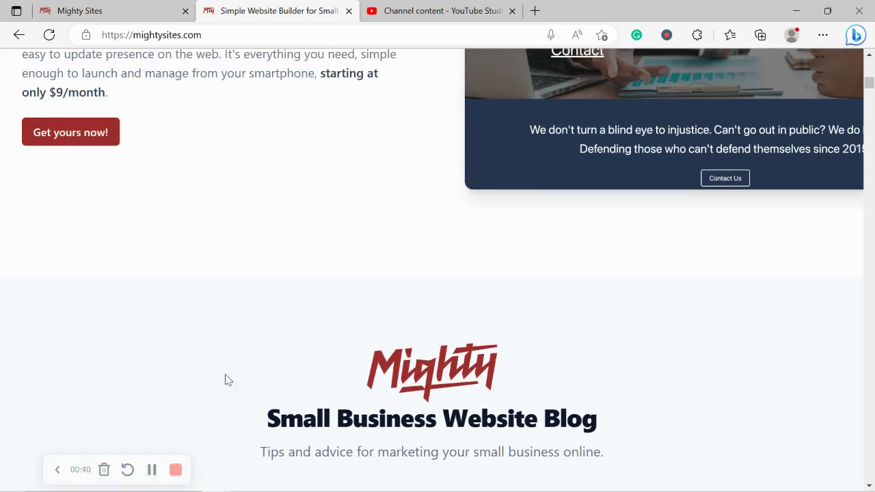
{"action": "left_click", "coordinate": [140, 6]}
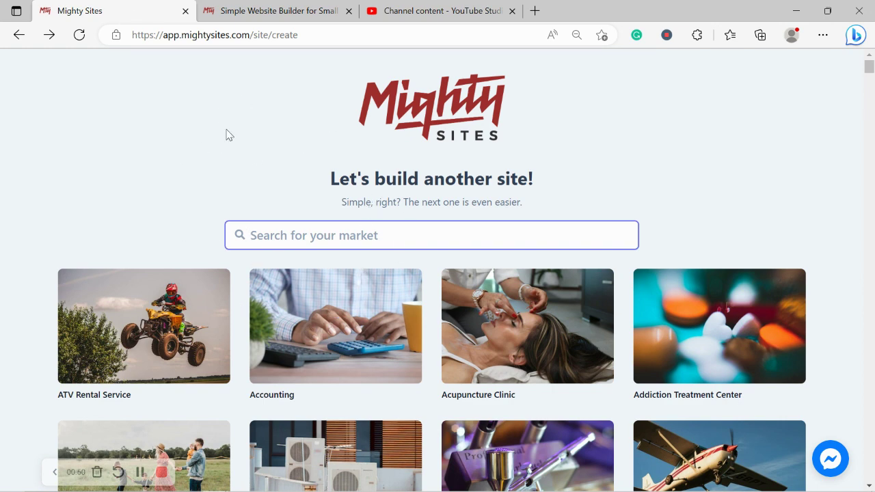
Browse the market tiles, search for 'dating' and choose the Dating Service template.
{"action": "left_click", "coordinate": [172, 164]}
{"action": "scroll", "coordinate": [173, 168], "scroll_direction": "down", "scroll_amount": 2}
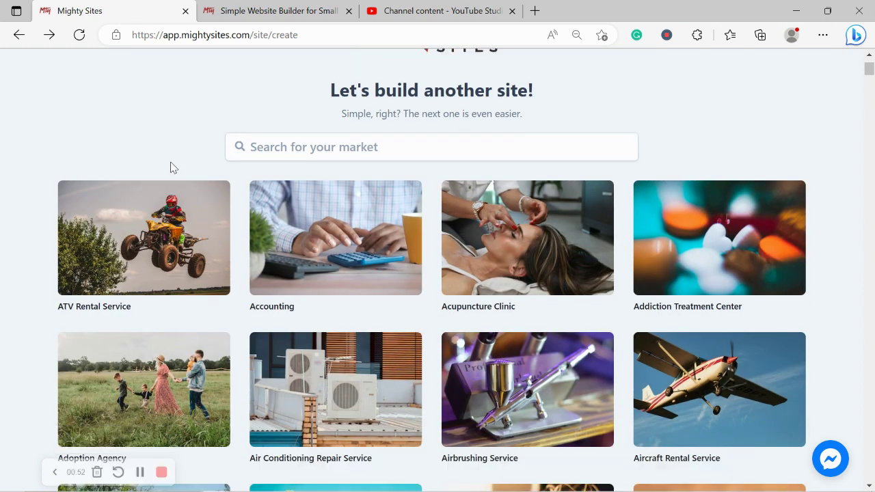
{"action": "scroll", "coordinate": [172, 168], "scroll_direction": "down", "scroll_amount": 4}
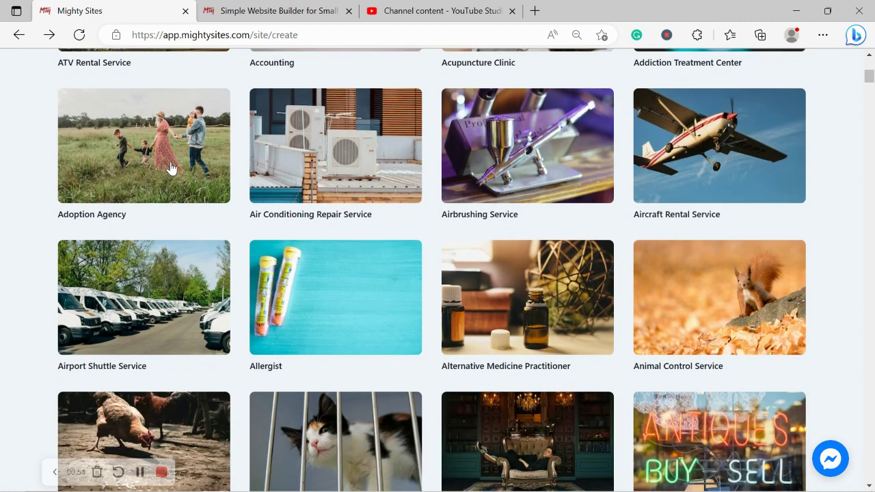
{"action": "scroll", "coordinate": [171, 167], "scroll_direction": "down", "scroll_amount": 1}
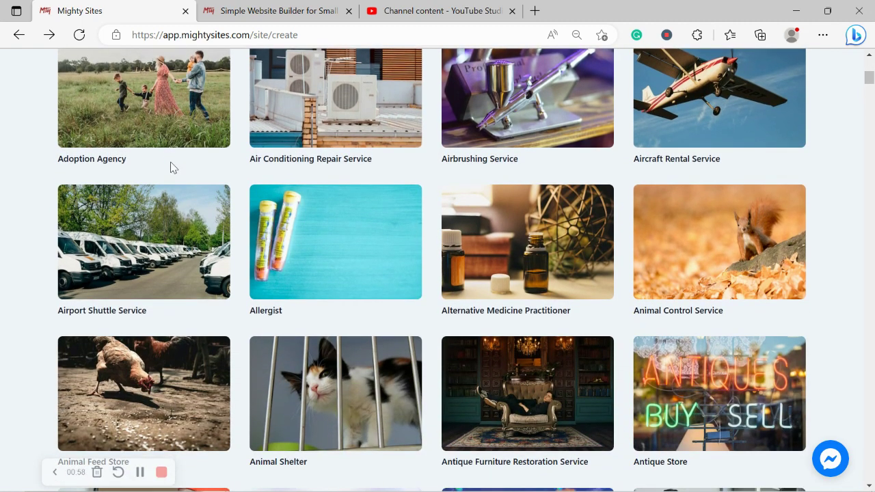
{"action": "scroll", "coordinate": [171, 168], "scroll_direction": "down", "scroll_amount": 1}
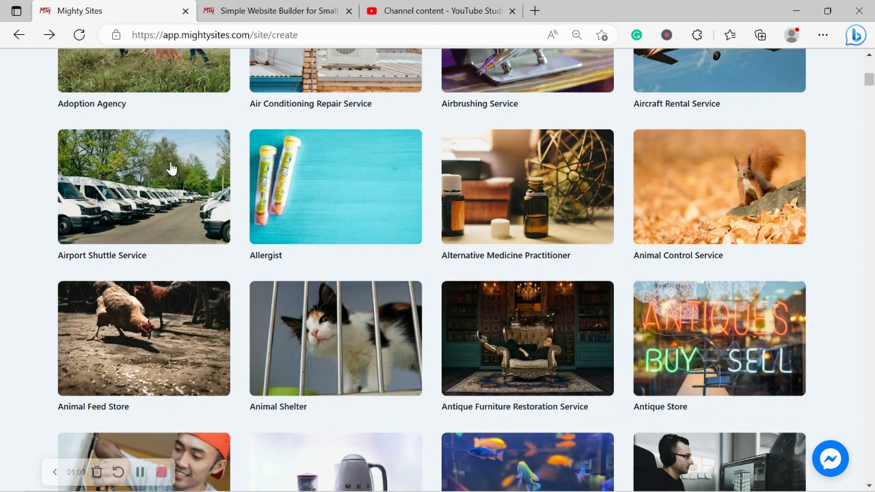
{"action": "scroll", "coordinate": [171, 168], "scroll_direction": "down", "scroll_amount": 1}
{"action": "scroll", "coordinate": [171, 168], "scroll_direction": "up", "scroll_amount": 4}
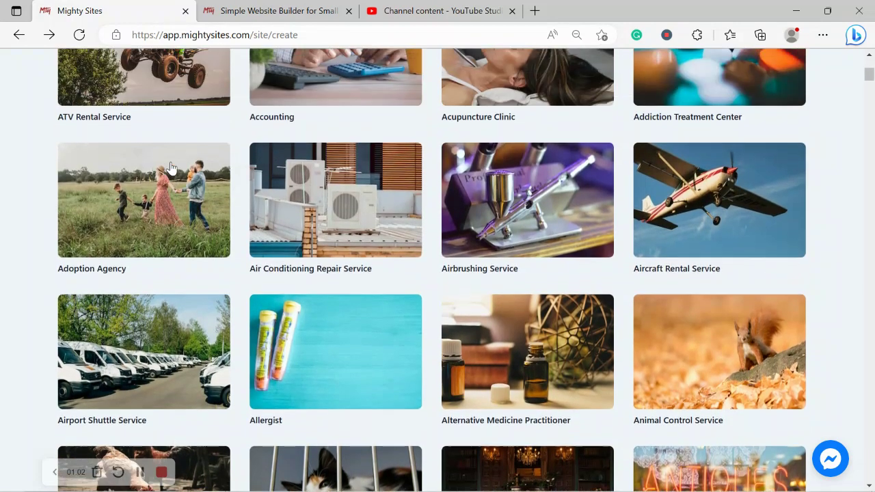
{"action": "scroll", "coordinate": [171, 168], "scroll_direction": "up", "scroll_amount": 4}
{"action": "left_click", "coordinate": [342, 182]}
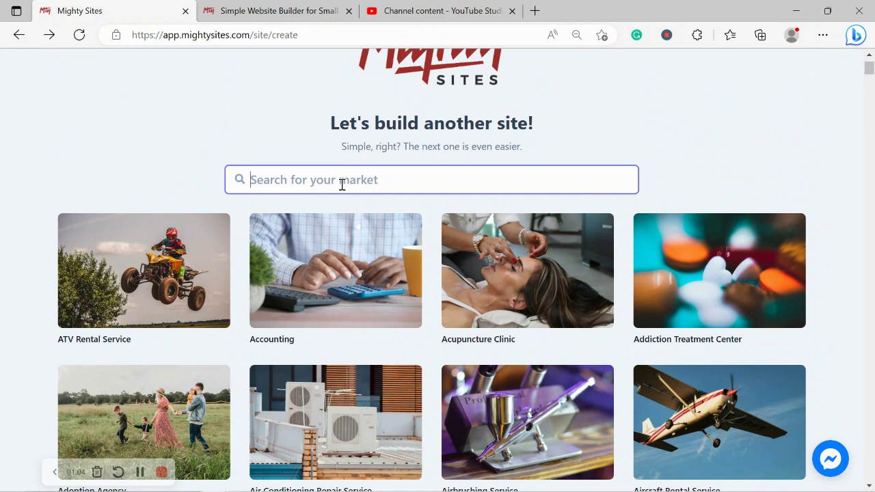
{"action": "type", "text": "dating"}
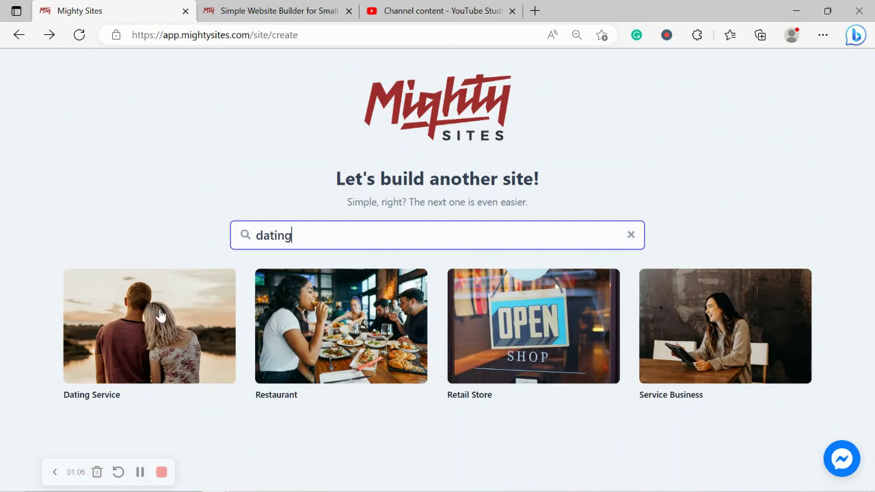
{"action": "left_click", "coordinate": [159, 313]}
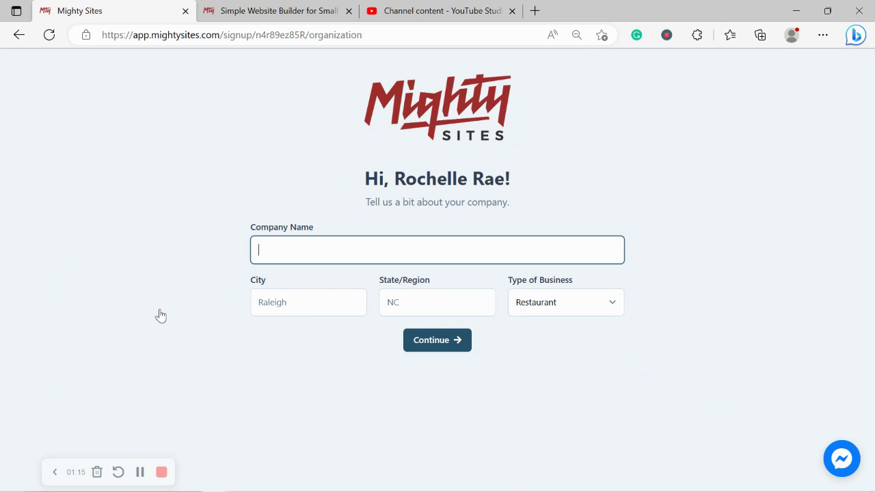
Enter company name 'Rochelle's Match Making', city Denver, state Colorado and business type Service.
{"action": "type", "text": "Rochelle's "}
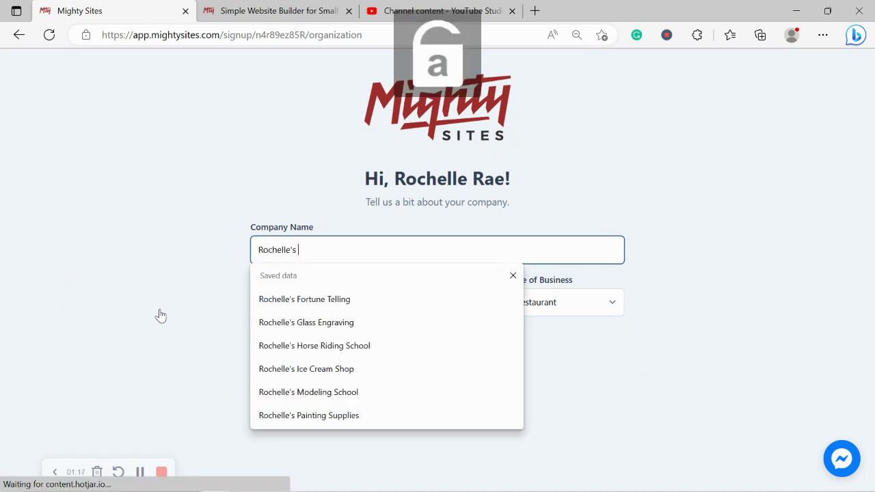
{"action": "type", "text": "Match Making"}
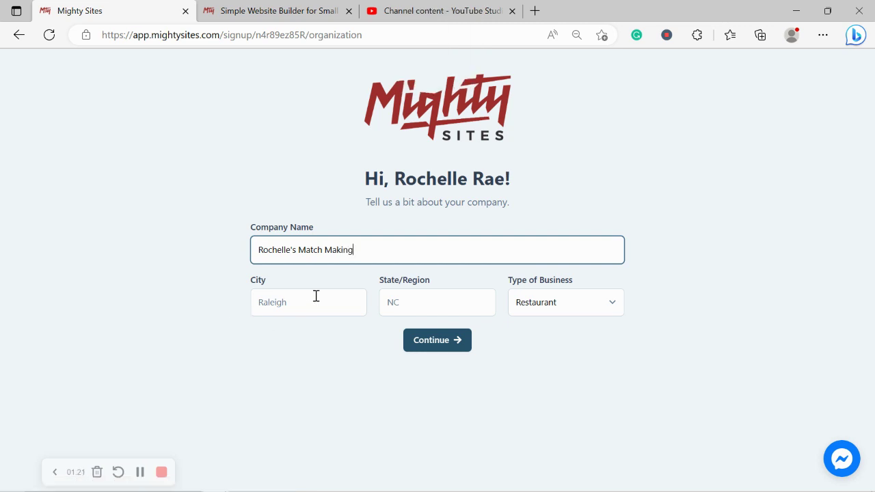
{"action": "left_click", "coordinate": [316, 296]}
{"action": "type", "text": "Denver"}
{"action": "key", "text": "Escape"}
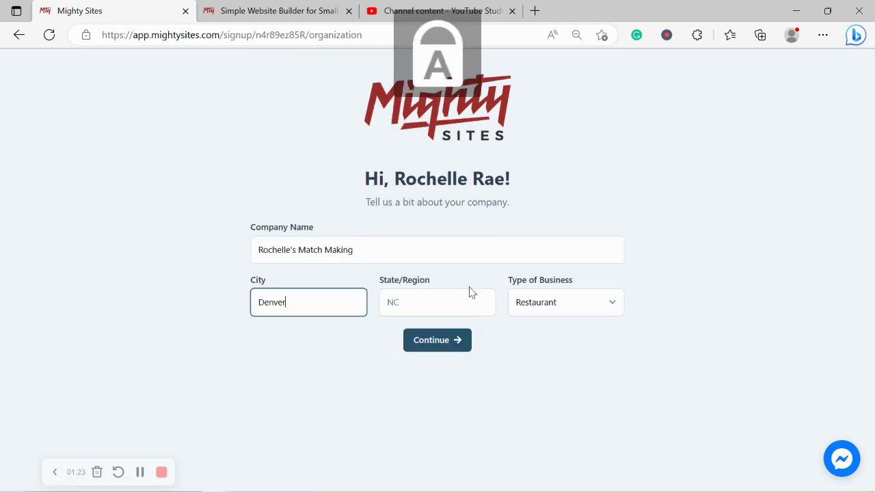
{"action": "left_click", "coordinate": [446, 304]}
{"action": "type", "text": "Colorado"}
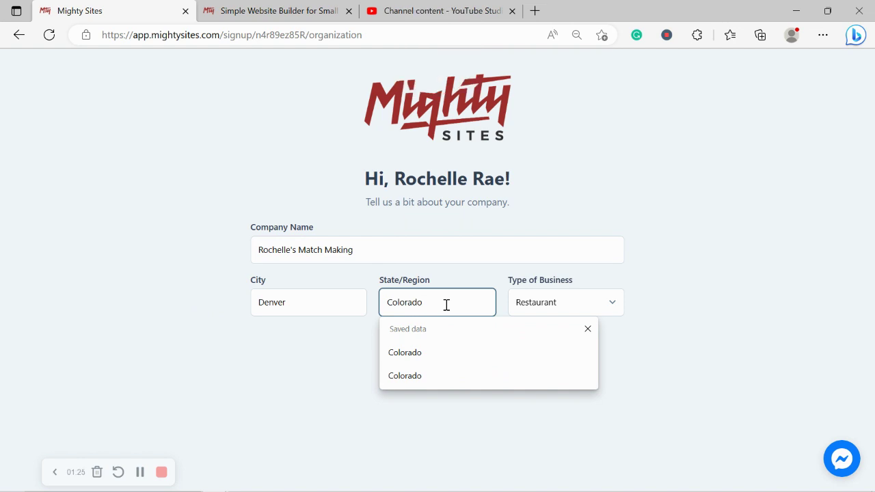
{"action": "left_click", "coordinate": [656, 249]}
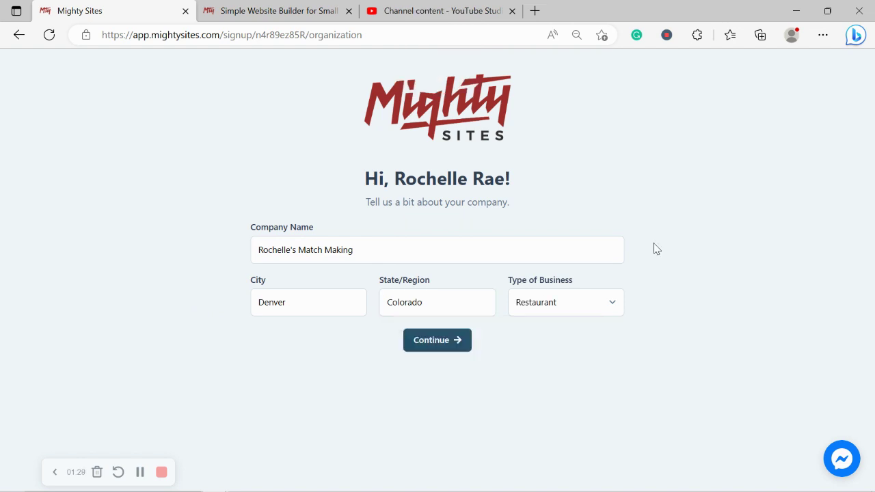
{"action": "left_click", "coordinate": [597, 296]}
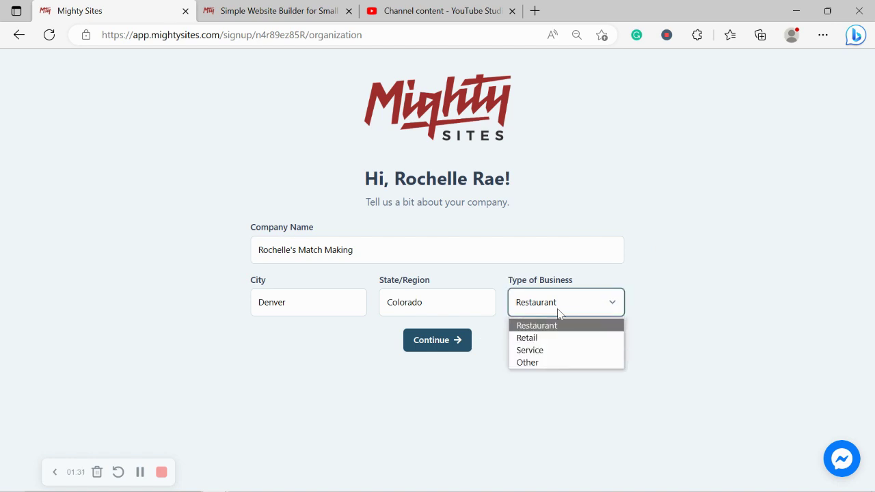
{"action": "left_click", "coordinate": [548, 352]}
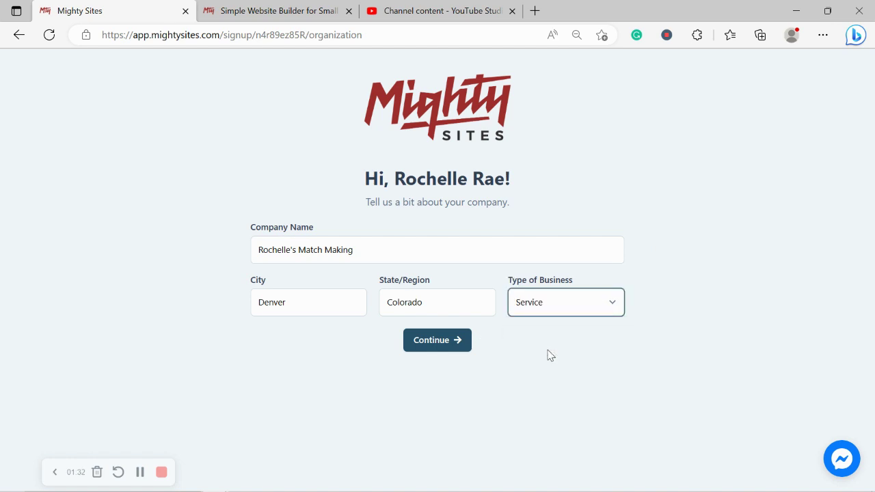
Build the site from the company details and scroll from the hero down to About Us.
{"action": "left_click", "coordinate": [431, 342]}
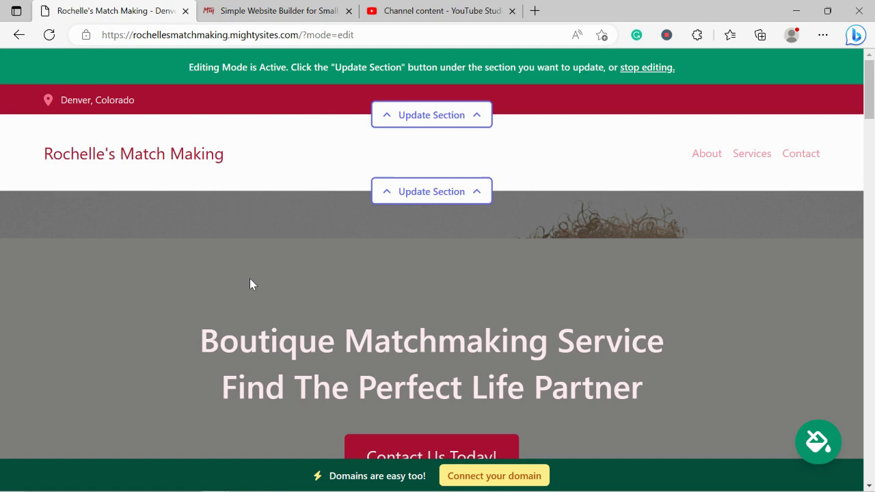
{"action": "scroll", "coordinate": [250, 279], "scroll_direction": "down", "scroll_amount": 5}
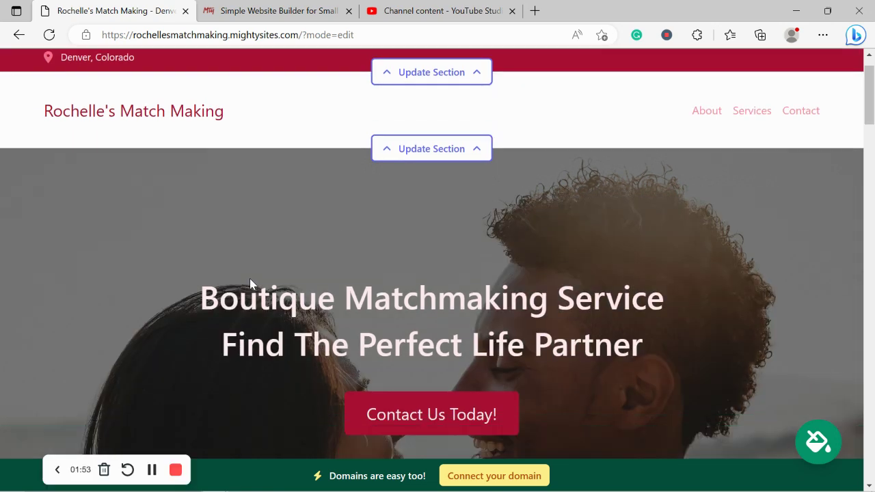
{"action": "scroll", "coordinate": [249, 284], "scroll_direction": "down", "scroll_amount": 6}
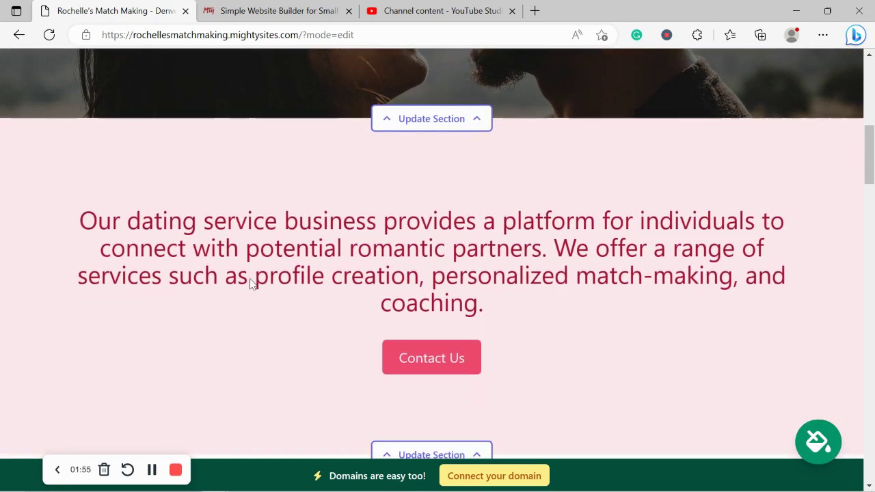
{"action": "scroll", "coordinate": [250, 284], "scroll_direction": "down", "scroll_amount": 3}
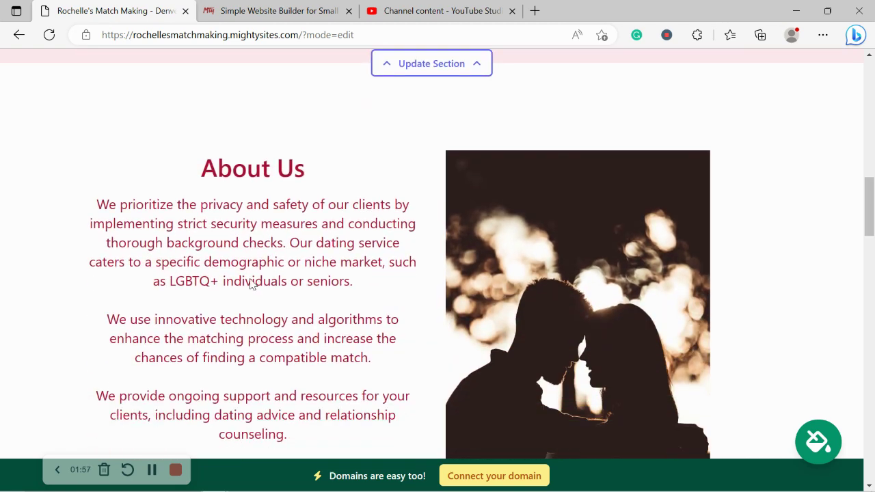
{"action": "left_click_drag", "start_coordinate": [197, 109], "coordinate": [344, 432]}
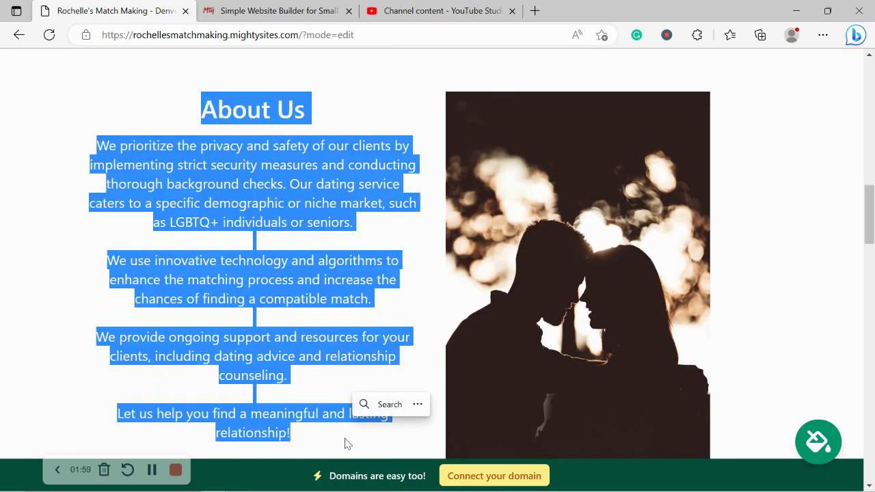
{"action": "scroll", "coordinate": [346, 441], "scroll_direction": "down", "scroll_amount": 2}
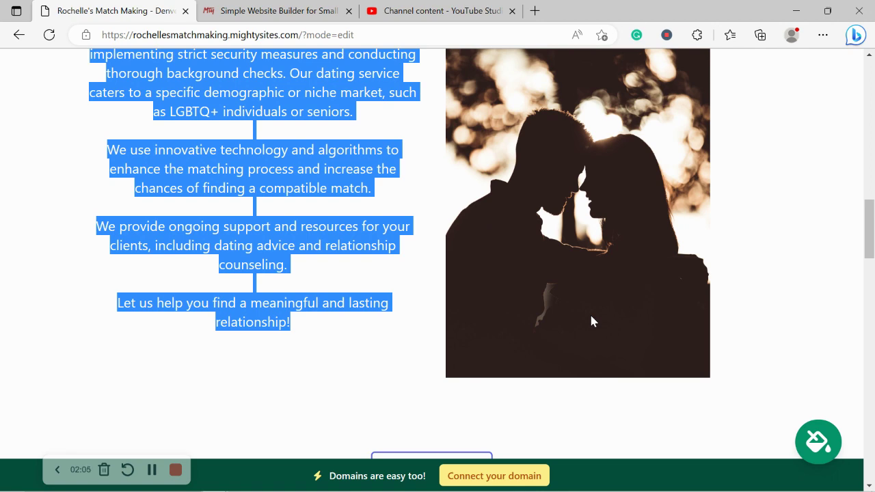
{"action": "left_click", "coordinate": [651, 408]}
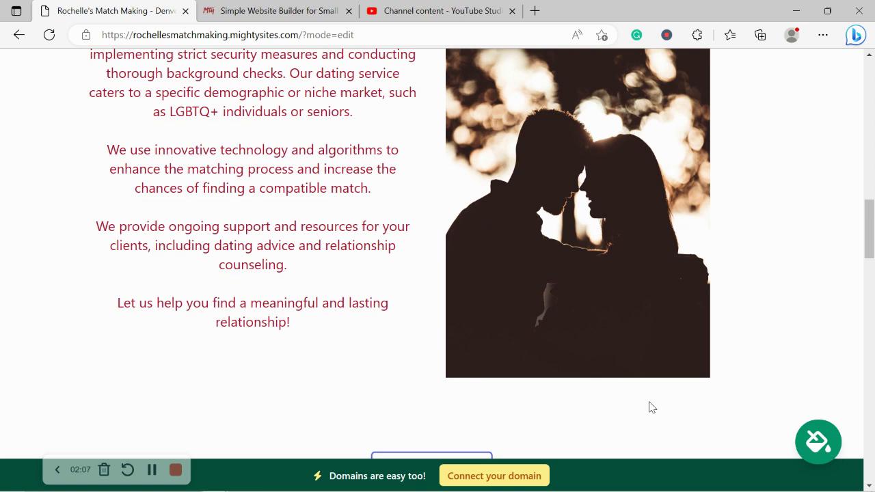
Scroll further through the Services and Get In Touch contact sections.
{"action": "scroll", "coordinate": [650, 408], "scroll_direction": "down", "scroll_amount": 5}
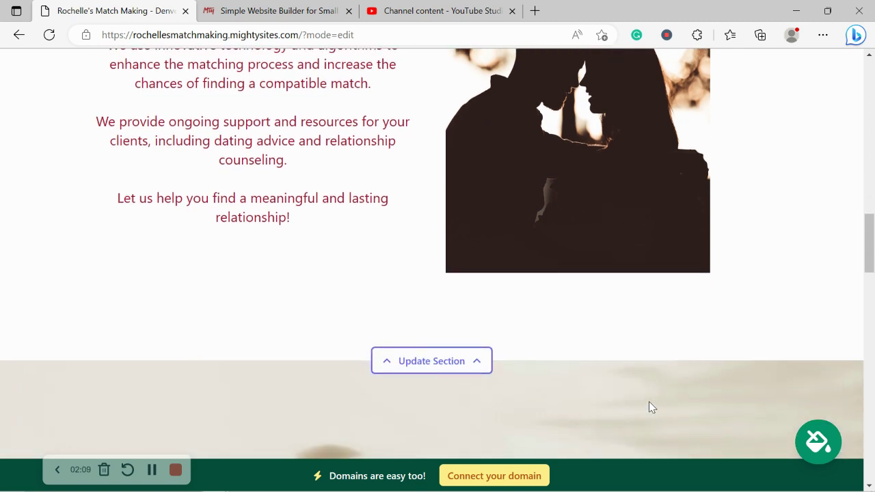
{"action": "scroll", "coordinate": [651, 407], "scroll_direction": "down", "scroll_amount": 4}
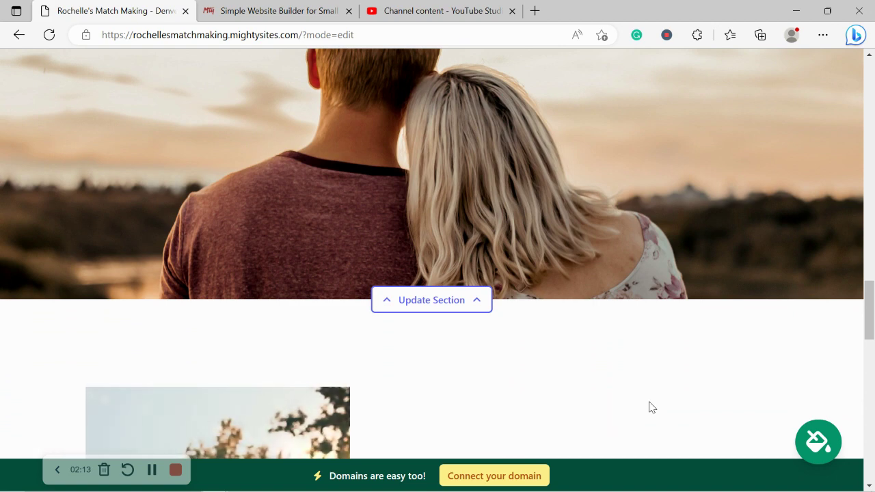
{"action": "scroll", "coordinate": [651, 407], "scroll_direction": "down", "scroll_amount": 3}
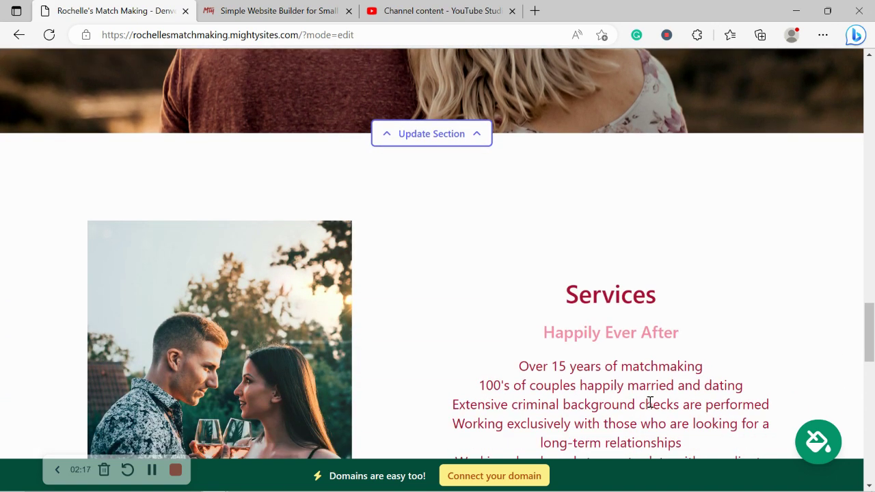
{"action": "scroll", "coordinate": [650, 402], "scroll_direction": "down", "scroll_amount": 3}
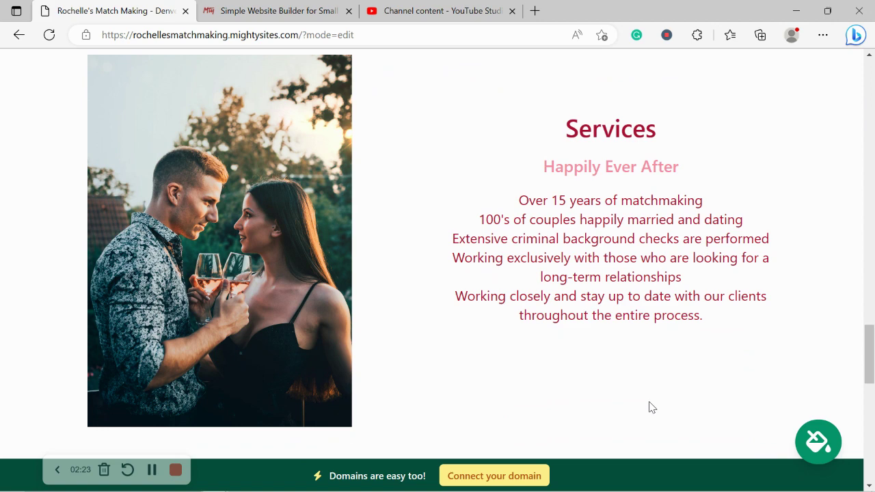
{"action": "scroll", "coordinate": [652, 407], "scroll_direction": "down", "scroll_amount": 4}
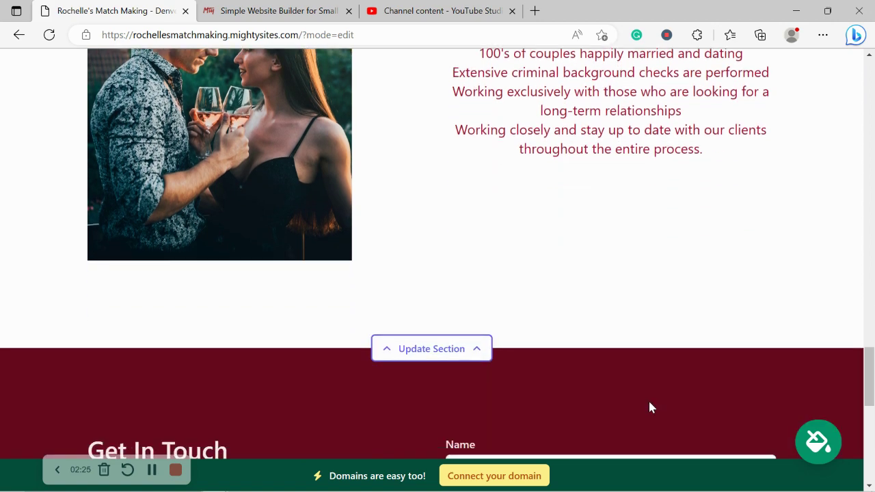
{"action": "scroll", "coordinate": [650, 403], "scroll_direction": "down", "scroll_amount": 9}
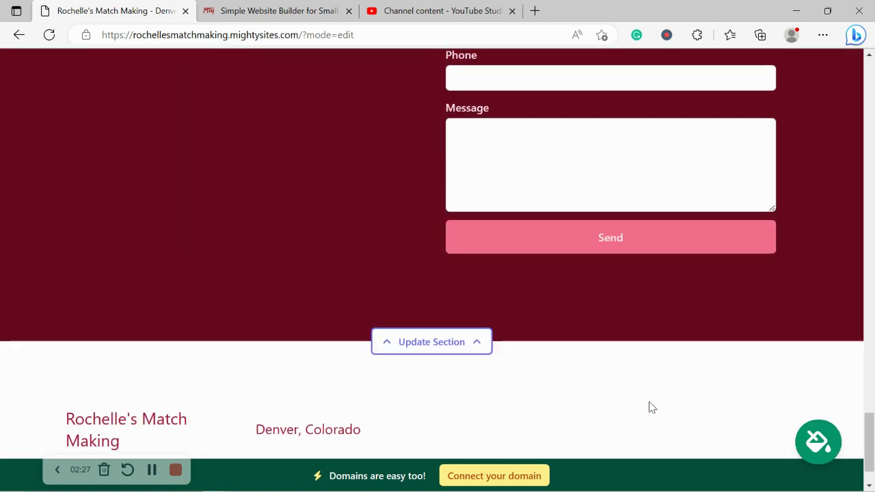
{"action": "scroll", "coordinate": [651, 408], "scroll_direction": "up", "scroll_amount": 7}
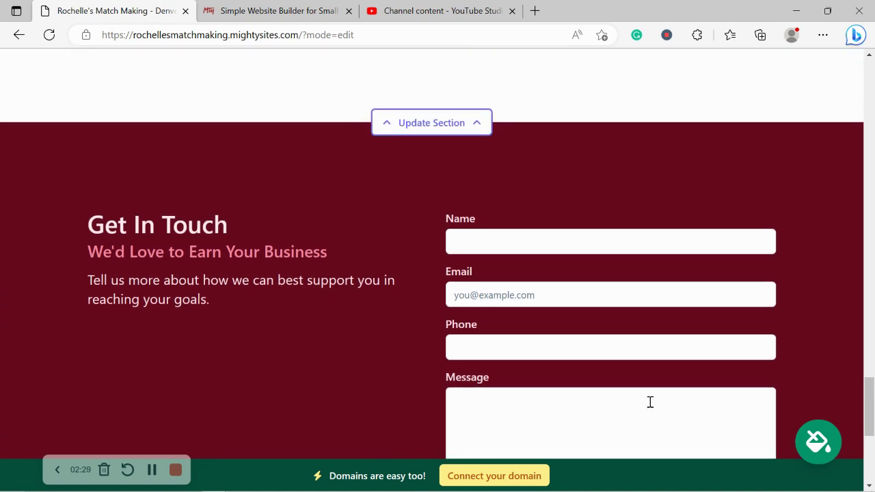
{"action": "scroll", "coordinate": [650, 402], "scroll_direction": "up", "scroll_amount": 3}
In the top-bar location settings, enter the organization email, show it on the site, and add the phone number.
{"action": "left_click_drag", "start_coordinate": [870, 384], "coordinate": [861, 103]}
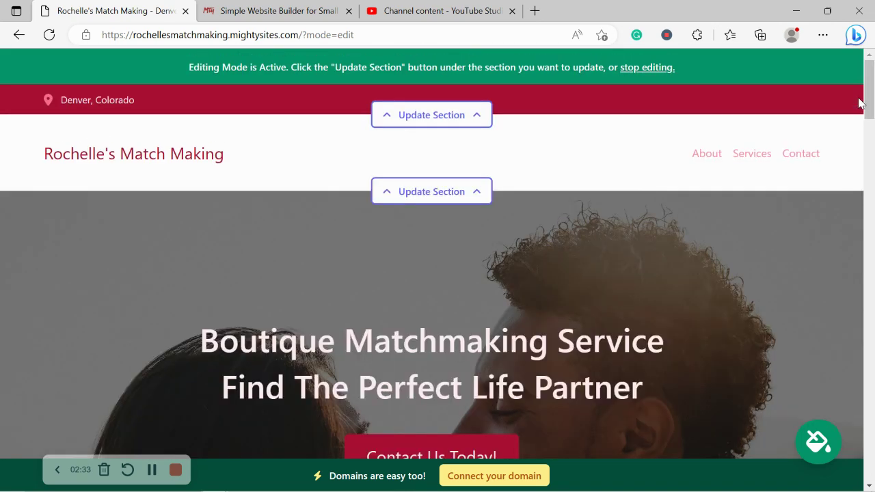
{"action": "left_click", "coordinate": [428, 130]}
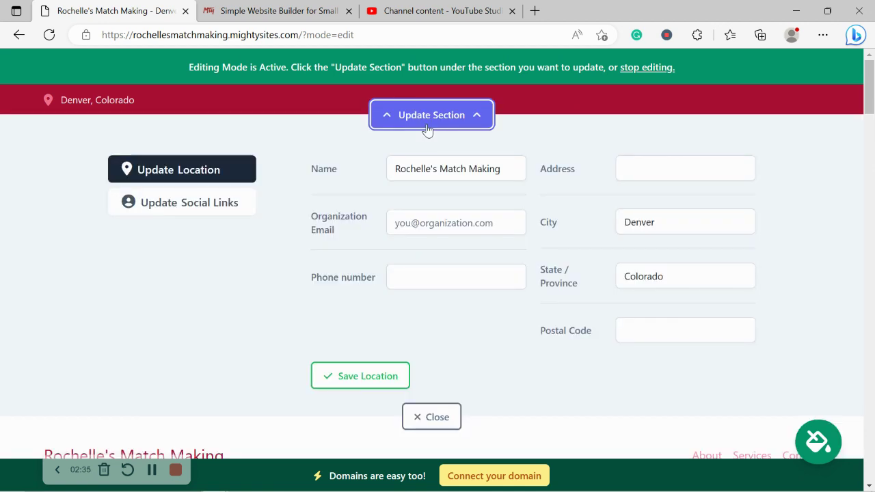
{"action": "left_click", "coordinate": [468, 217]}
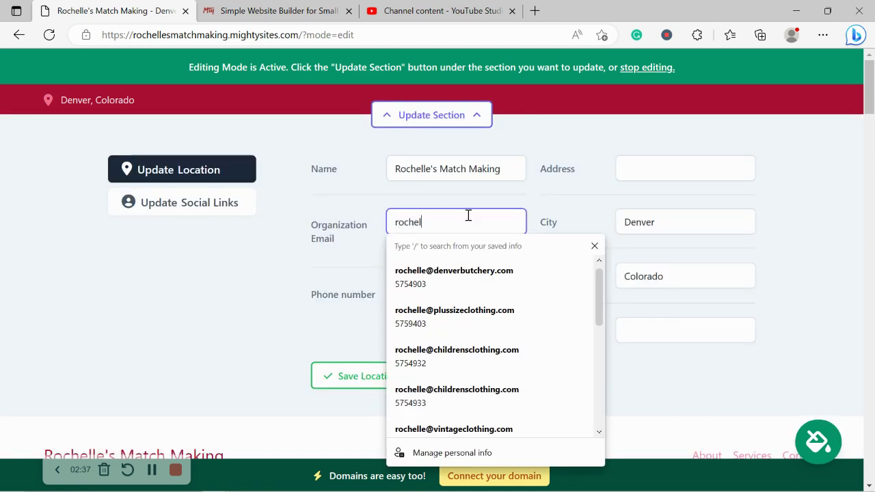
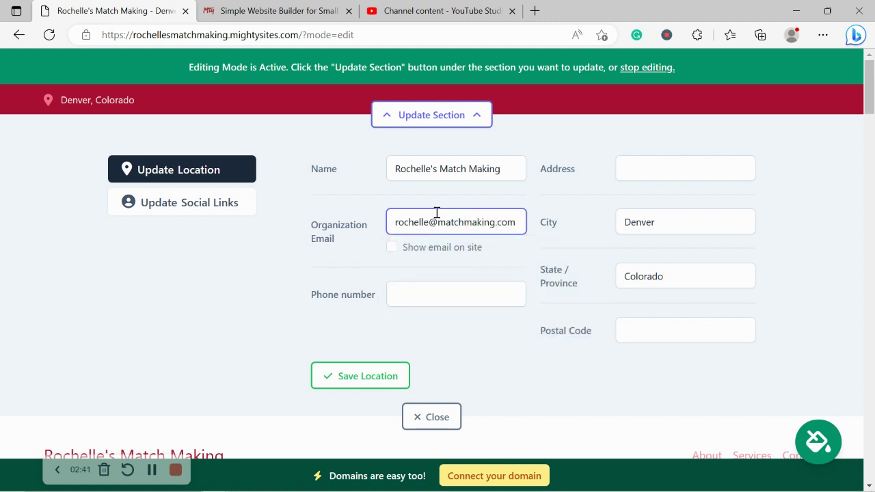
{"action": "left_click", "coordinate": [394, 250]}
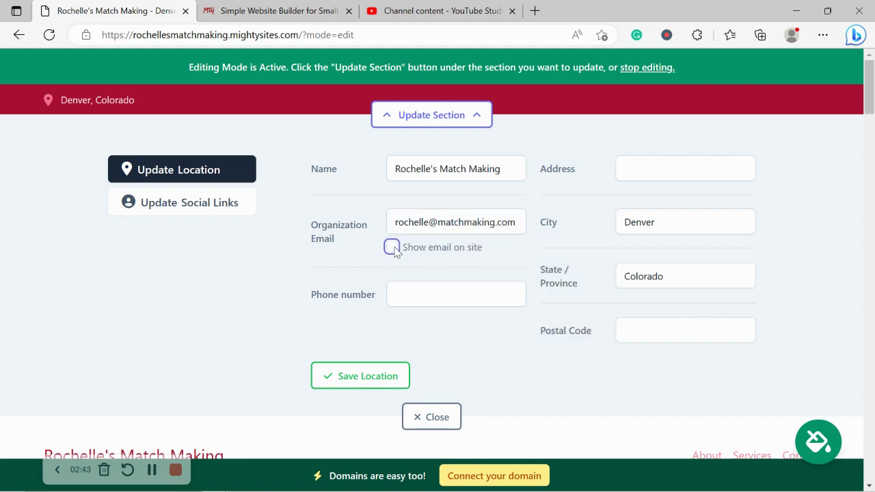
{"action": "left_click", "coordinate": [392, 248]}
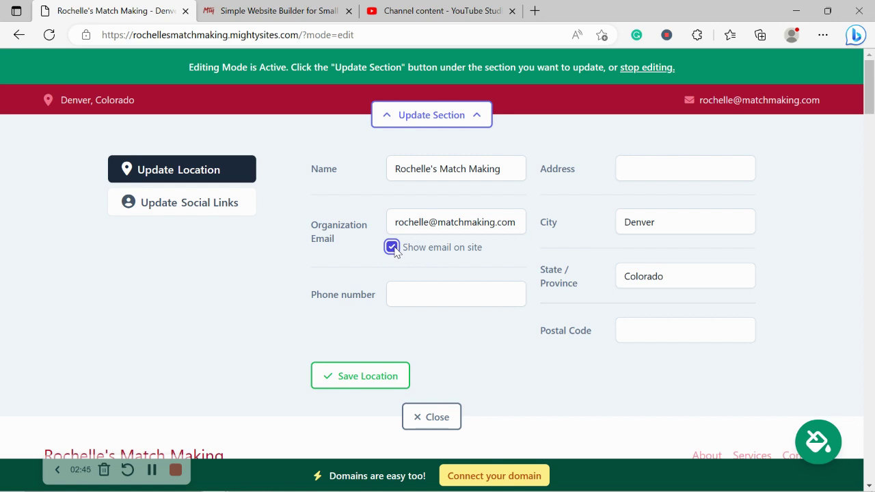
{"action": "left_click", "coordinate": [418, 293]}
{"action": "type", "text": "575"}
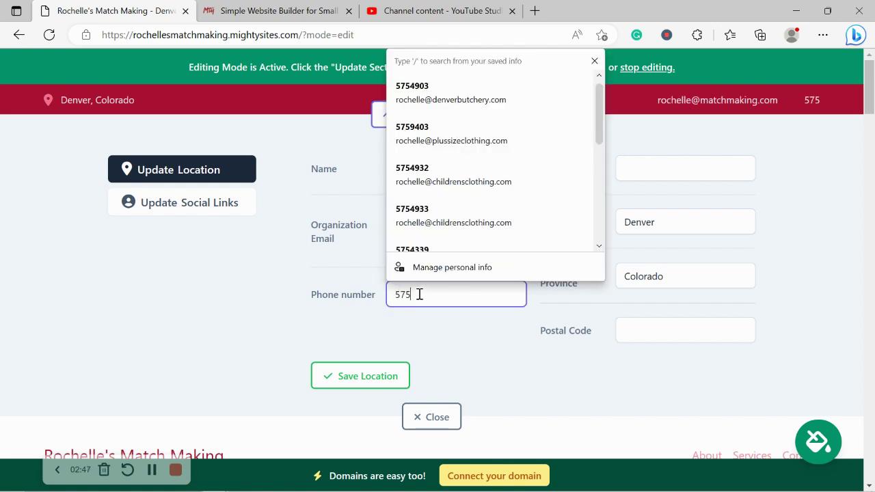
{"action": "type", "text": "-4939"}
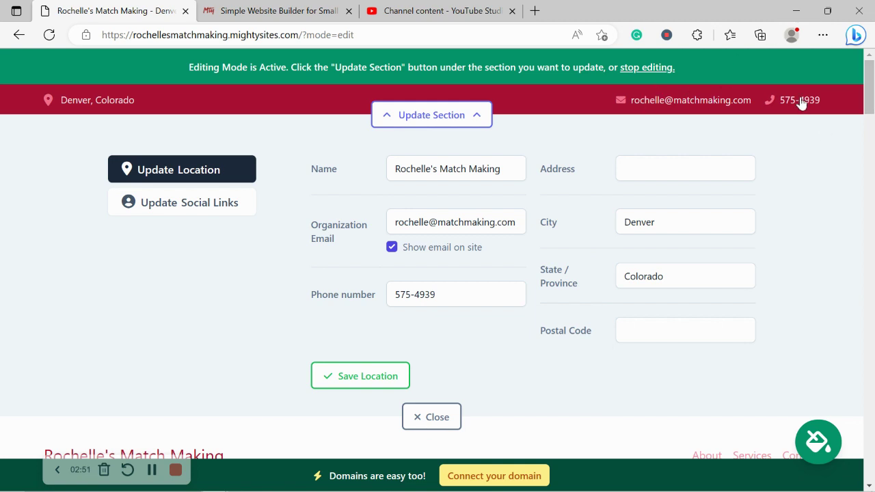
Enter the street address and postal code, save the location, and close the map lookup tab.
{"action": "left_click", "coordinate": [658, 169]}
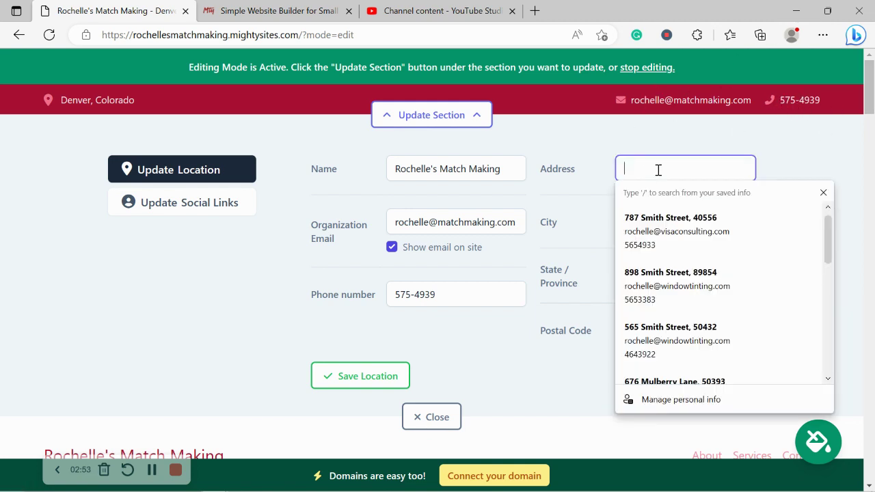
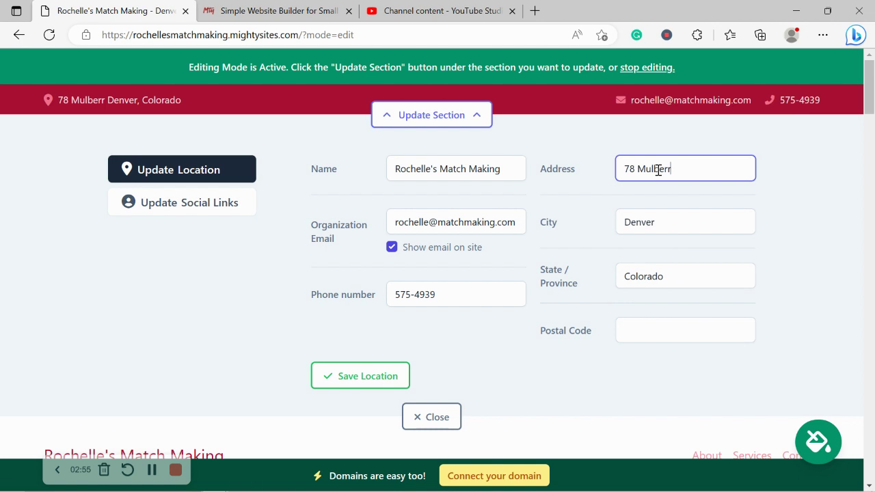
{"action": "left_click", "coordinate": [672, 335]}
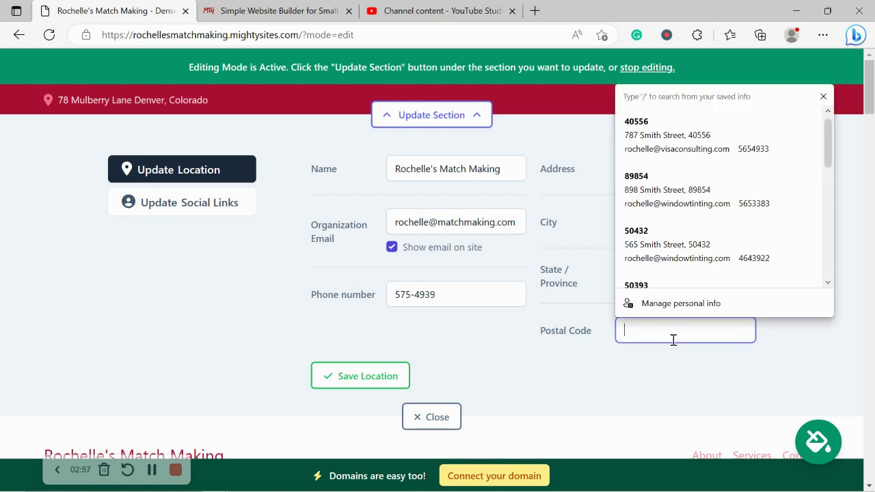
{"action": "type", "text": "44054"}
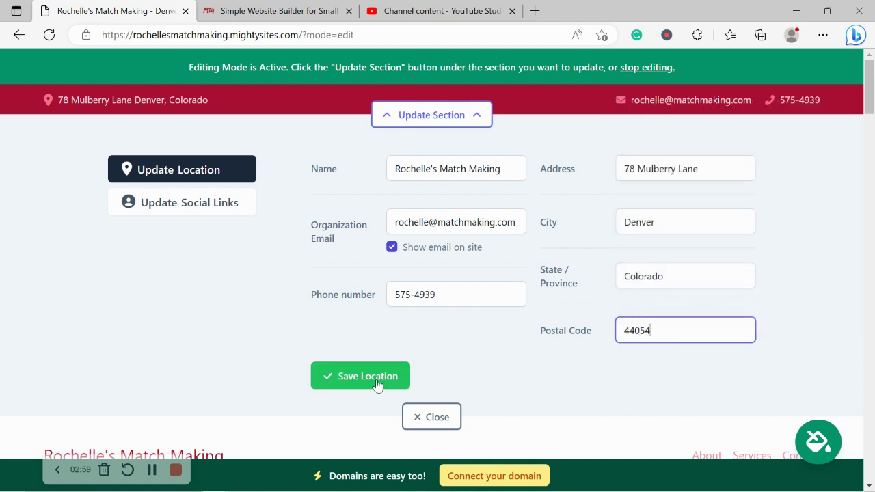
{"action": "left_click", "coordinate": [376, 383]}
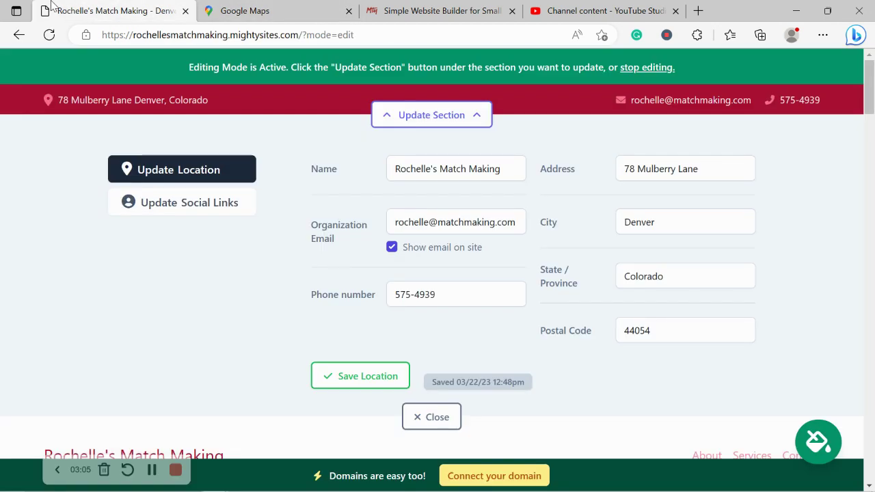
{"action": "left_click", "coordinate": [239, 9]}
{"action": "left_click", "coordinate": [114, 8]}
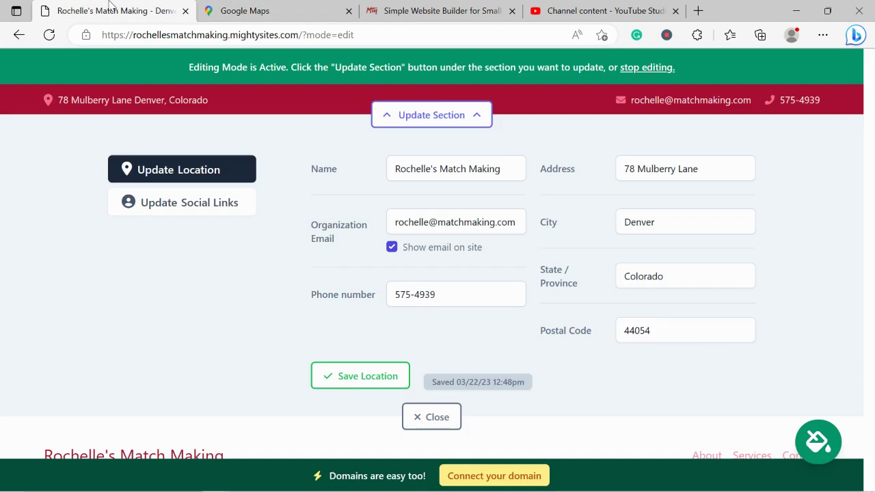
{"action": "left_click", "coordinate": [349, 11]}
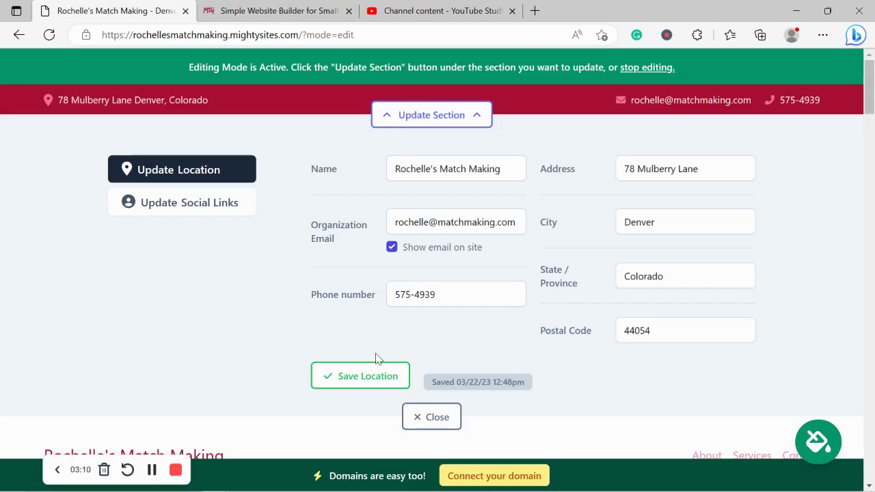
Re-save the location details and enter 'mightysites' as the Instagram handle.
{"action": "left_click", "coordinate": [344, 377]}
{"action": "left_click", "coordinate": [202, 207]}
{"action": "left_click", "coordinate": [402, 170]}
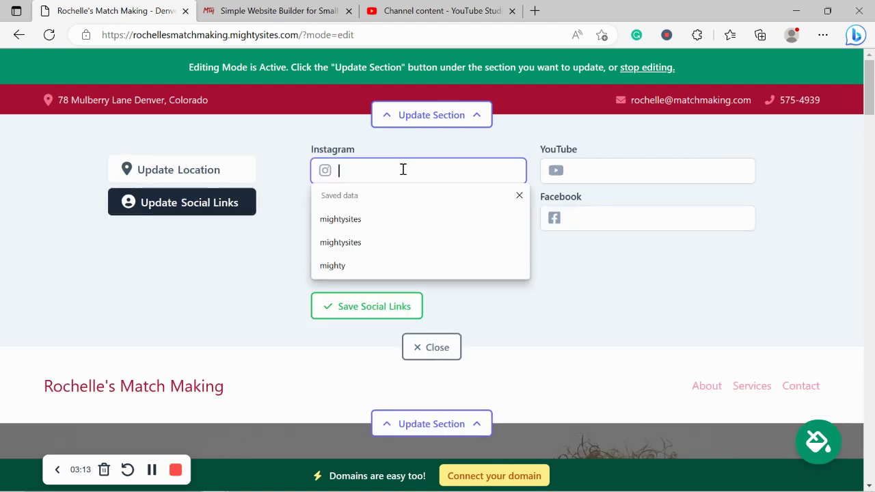
{"action": "type", "text": "mightysites"}
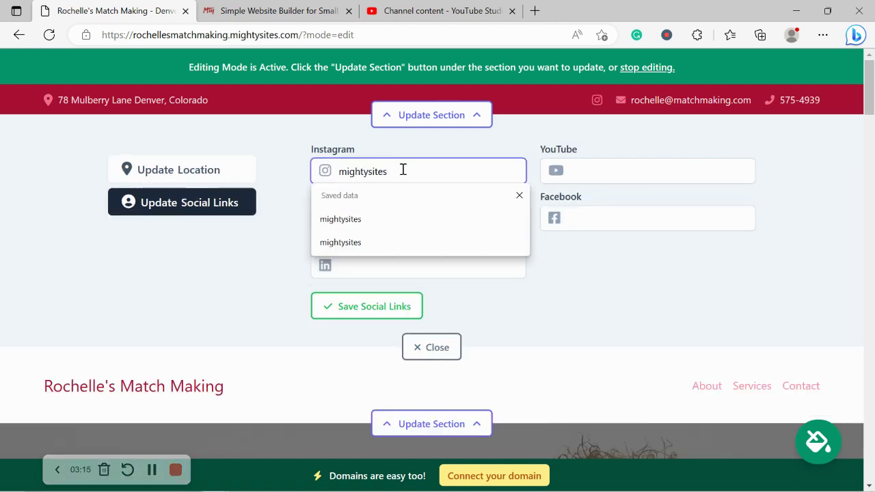
Set the Twitter handle to 'mightysites', save the social links and close the panel.
{"action": "left_click", "coordinate": [362, 219]}
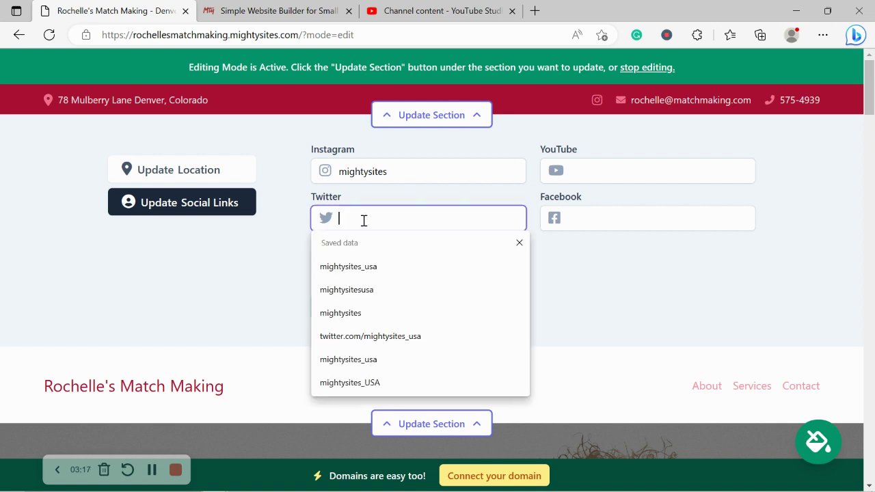
{"action": "type", "text": "mightysites"}
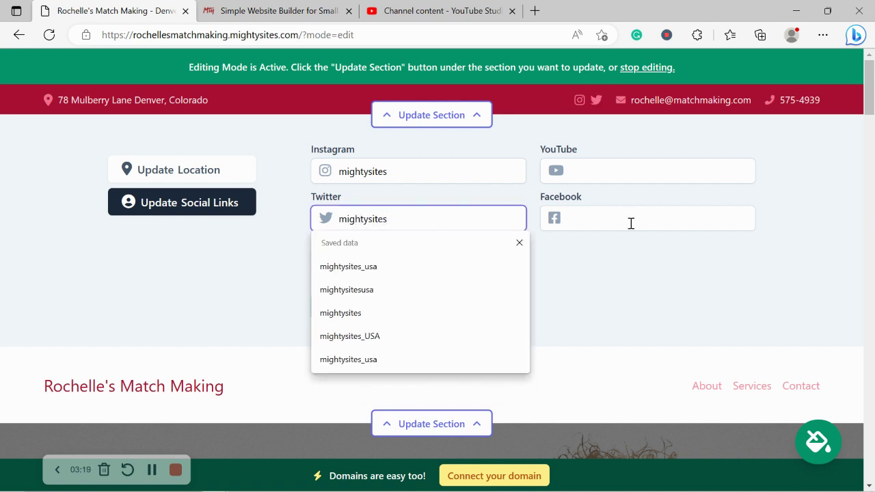
{"action": "key", "text": "Down"}
{"action": "key", "text": "Down"}
{"action": "key", "text": "Up"}
{"action": "key", "text": "Up"}
{"action": "key", "text": "Return"}
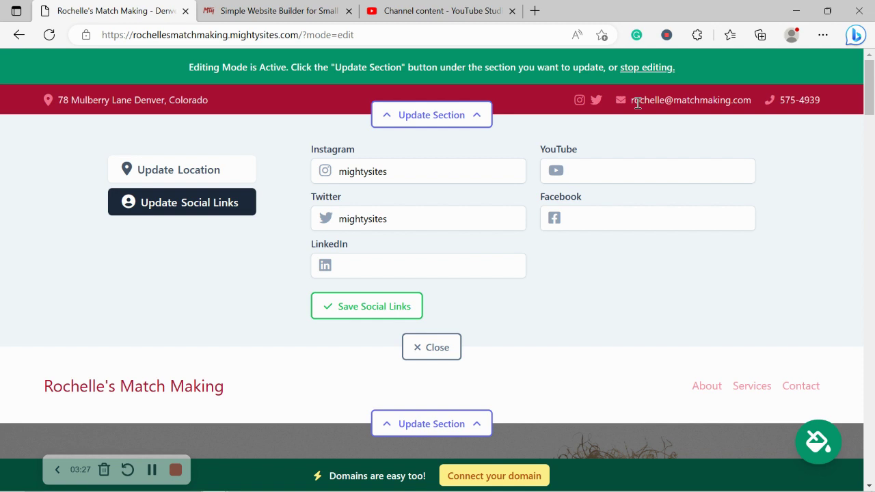
{"action": "left_click", "coordinate": [368, 315]}
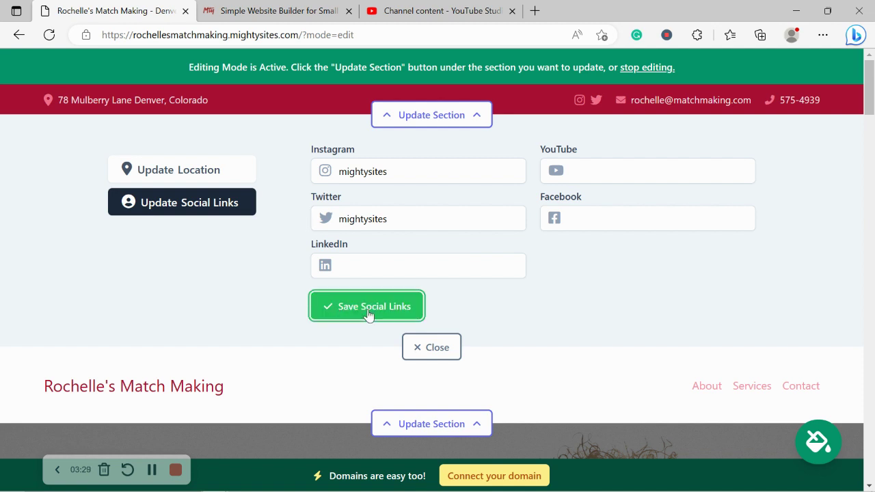
{"action": "left_click", "coordinate": [447, 348]}
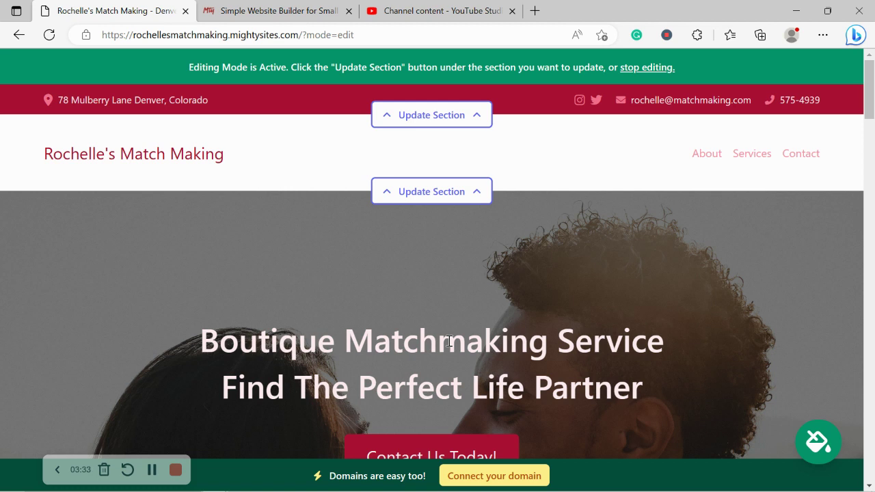
Upload the Mighty Sites logo file through the header's logo settings and save it.
{"action": "left_click", "coordinate": [424, 186]}
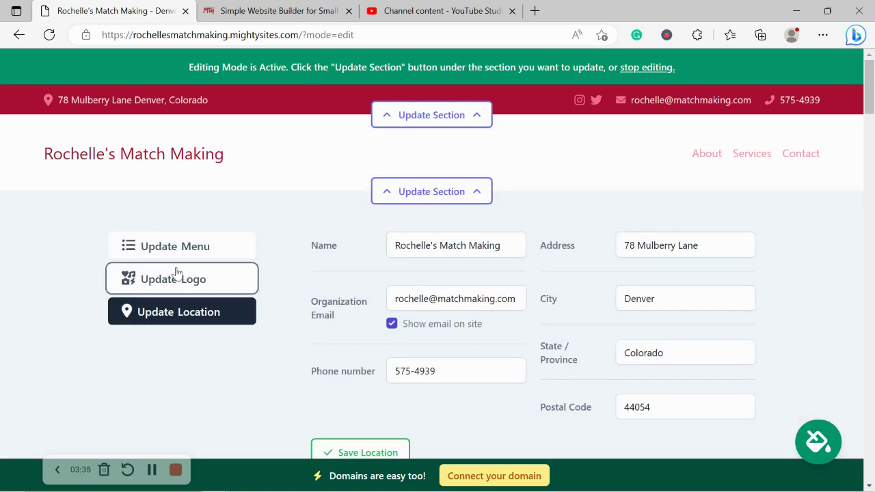
{"action": "left_click", "coordinate": [176, 272]}
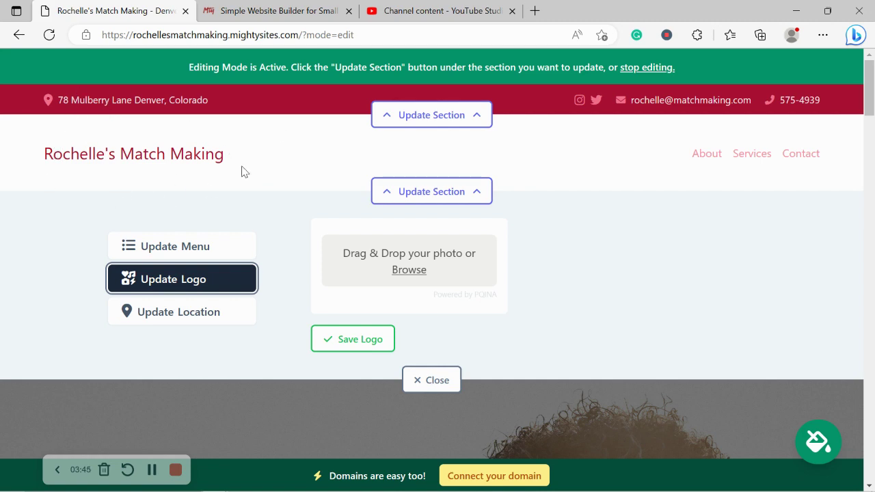
{"action": "left_click", "coordinate": [405, 278]}
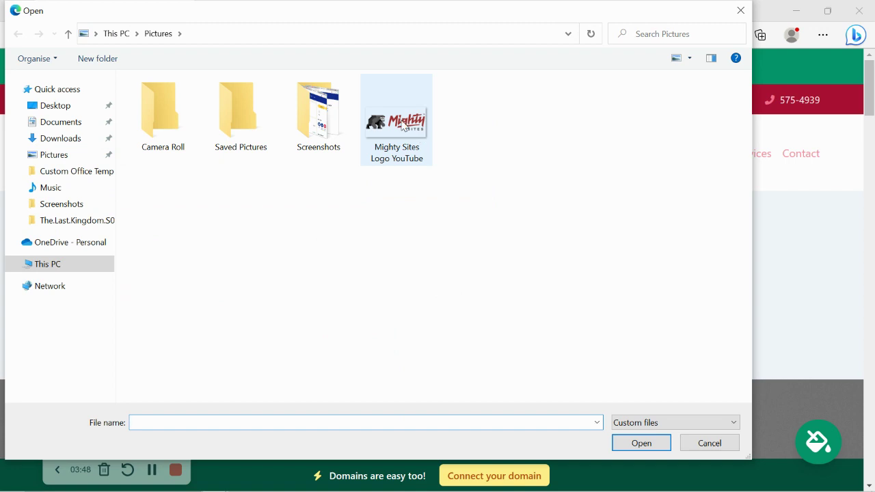
{"action": "double_click", "coordinate": [402, 125]}
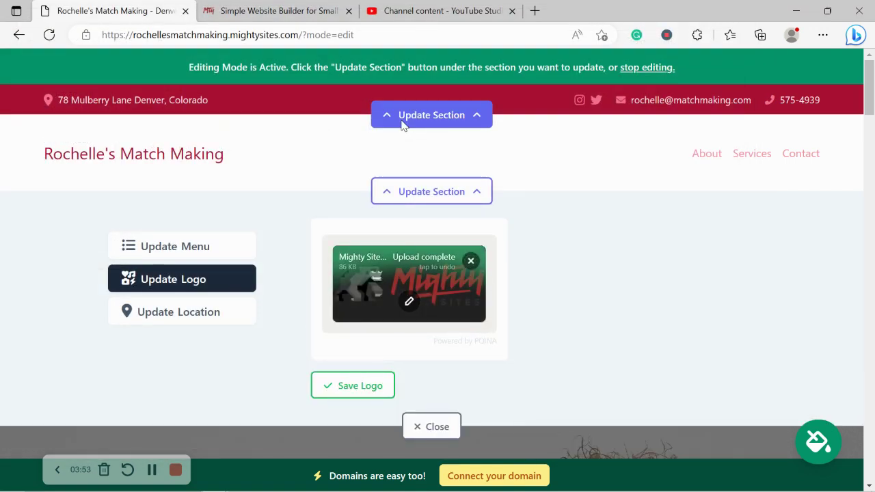
{"action": "left_click", "coordinate": [359, 398]}
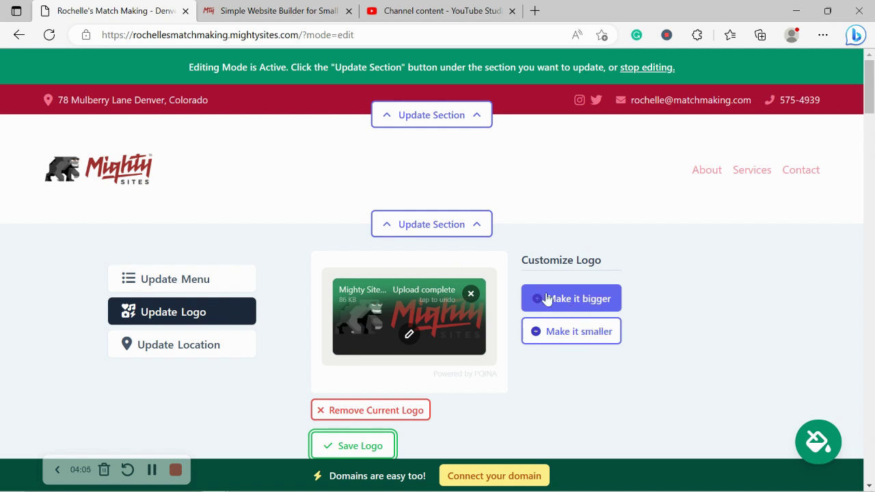
{"action": "scroll", "coordinate": [547, 299], "scroll_direction": "down", "scroll_amount": 2}
Save and close the logo settings, scroll down to About Us, then back to the dating-service text.
{"action": "left_click", "coordinate": [365, 335]}
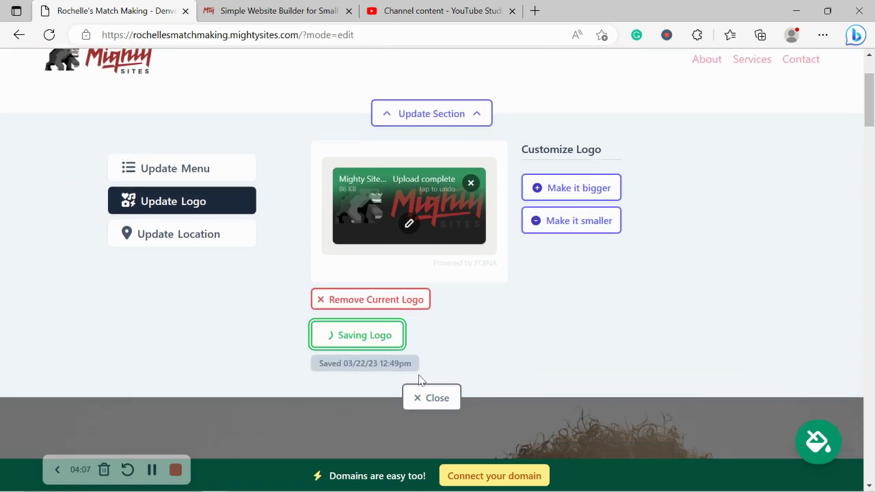
{"action": "left_click", "coordinate": [433, 398]}
{"action": "scroll", "coordinate": [423, 328], "scroll_direction": "down", "scroll_amount": 3}
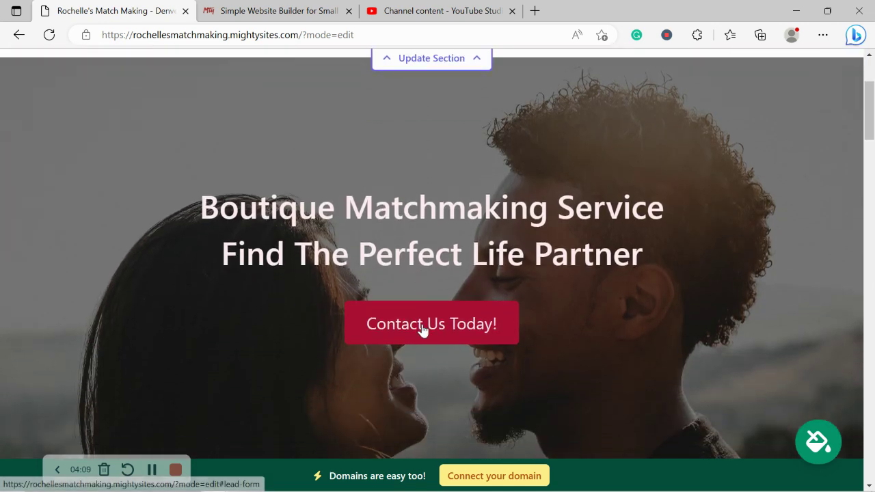
{"action": "scroll", "coordinate": [422, 330], "scroll_direction": "down", "scroll_amount": 4}
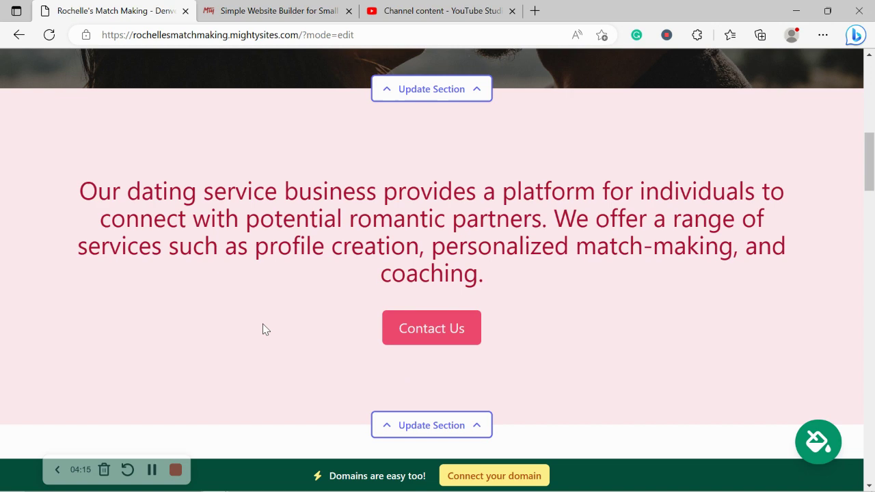
{"action": "scroll", "coordinate": [265, 330], "scroll_direction": "down", "scroll_amount": 4}
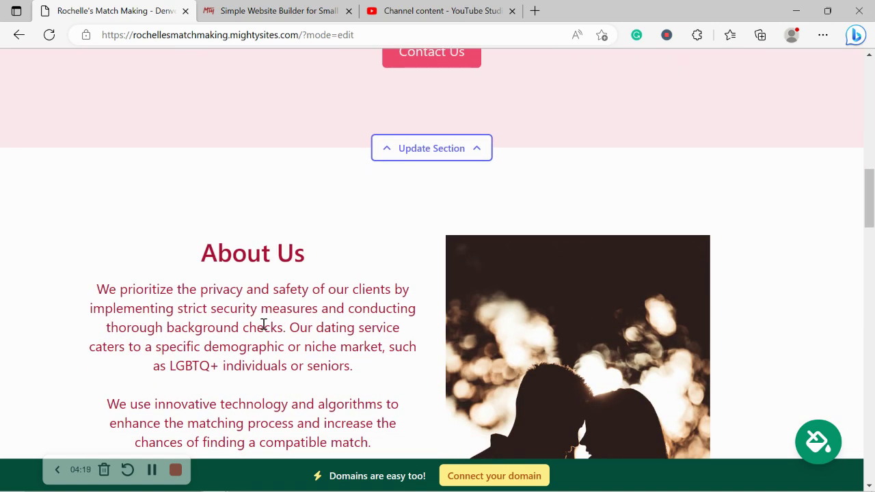
{"action": "scroll", "coordinate": [264, 327], "scroll_direction": "up", "scroll_amount": 3}
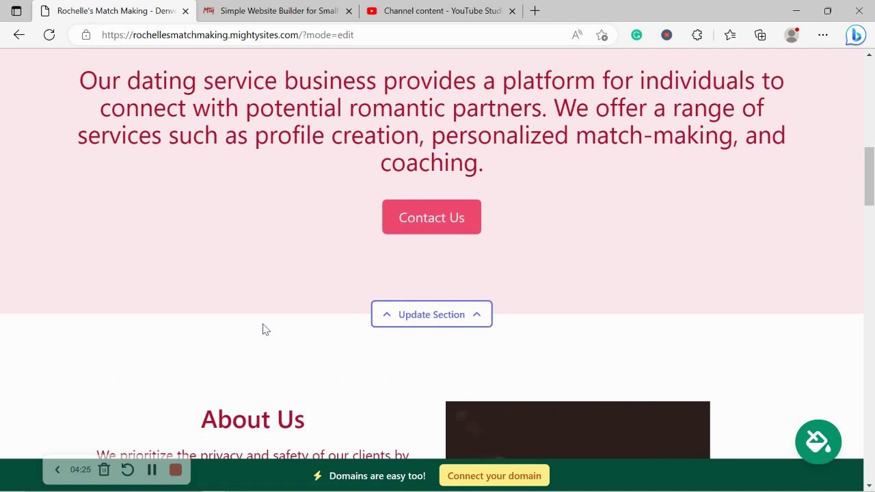
{"action": "scroll", "coordinate": [264, 328], "scroll_direction": "up", "scroll_amount": 2}
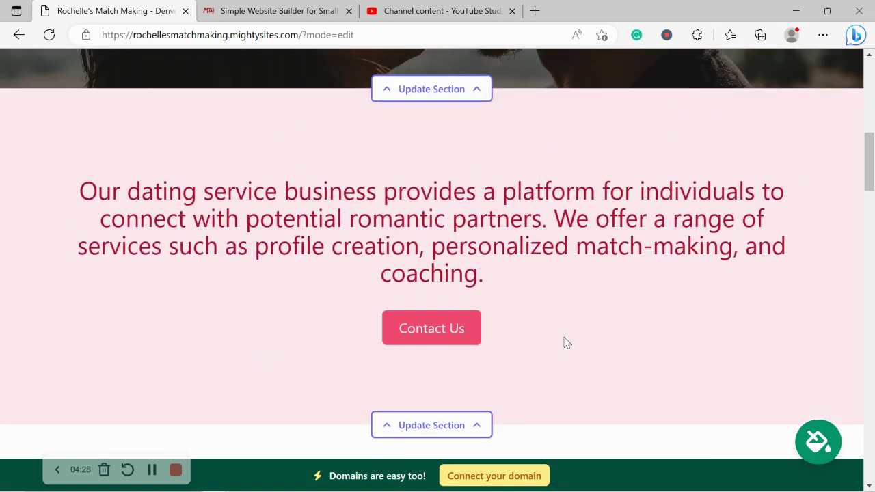
{"action": "triple_click", "coordinate": [565, 344]}
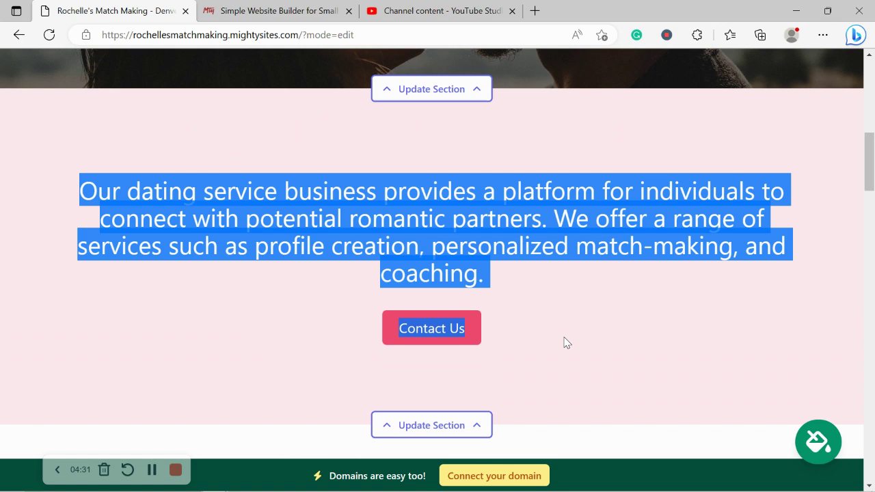
{"action": "left_click", "coordinate": [564, 343]}
{"action": "scroll", "coordinate": [565, 344], "scroll_direction": "up", "scroll_amount": 3}
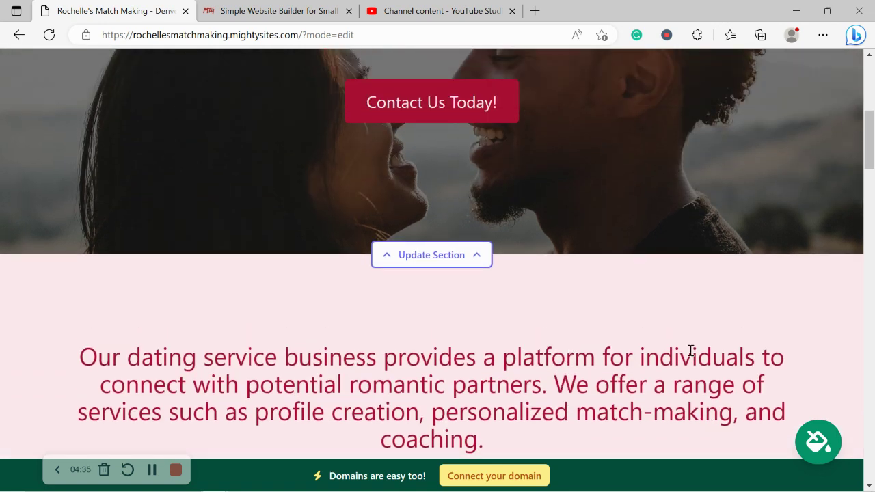
Page through the Try a New Theme carousel and save the pink and magenta theme.
{"action": "left_click", "coordinate": [817, 444]}
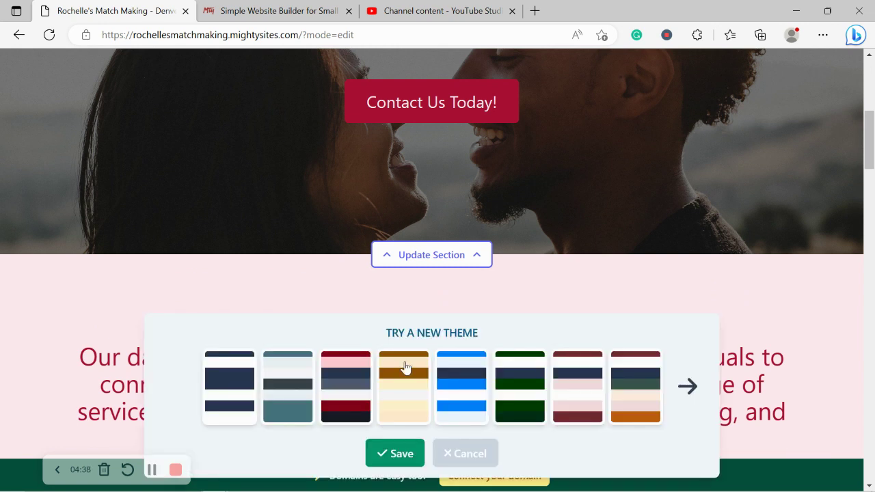
{"action": "left_click", "coordinate": [689, 388]}
{"action": "left_click", "coordinate": [689, 387]}
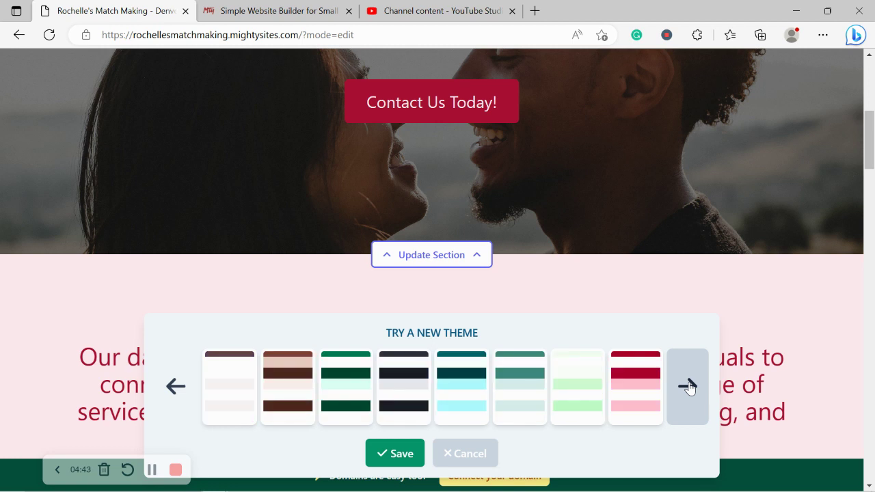
{"action": "left_click", "coordinate": [689, 387]}
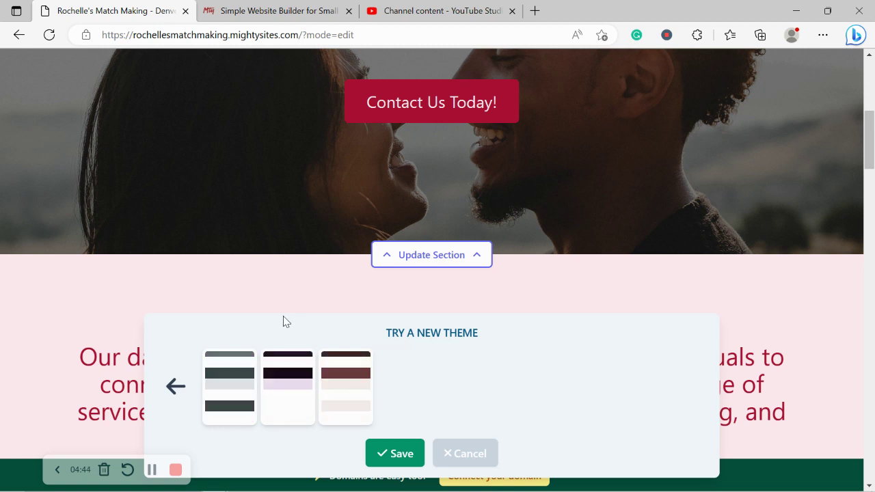
{"action": "left_click", "coordinate": [167, 388]}
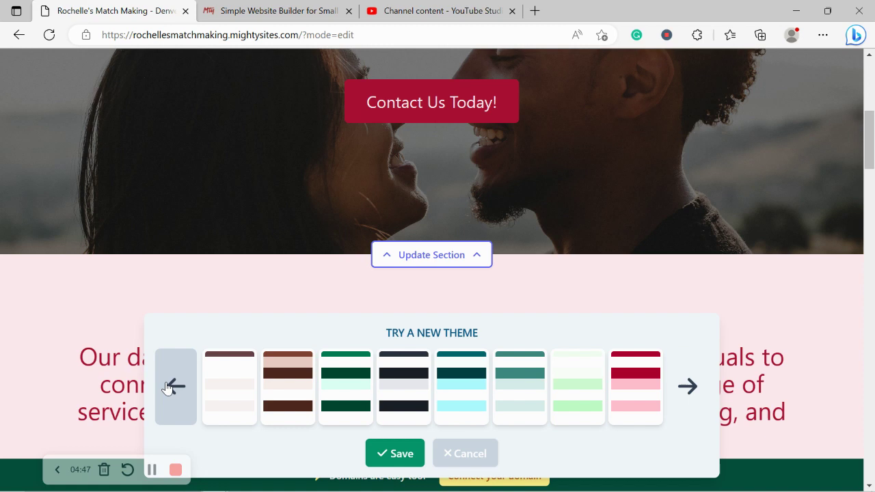
{"action": "left_click", "coordinate": [168, 388]}
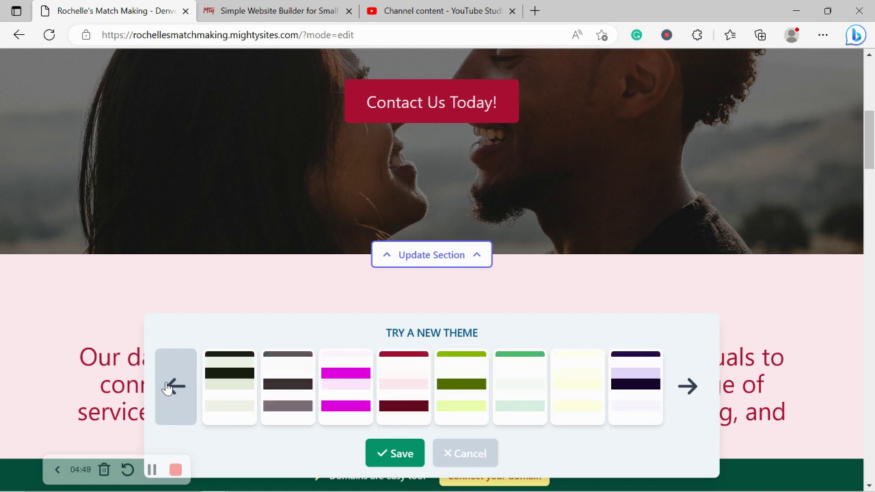
{"action": "left_click", "coordinate": [342, 397]}
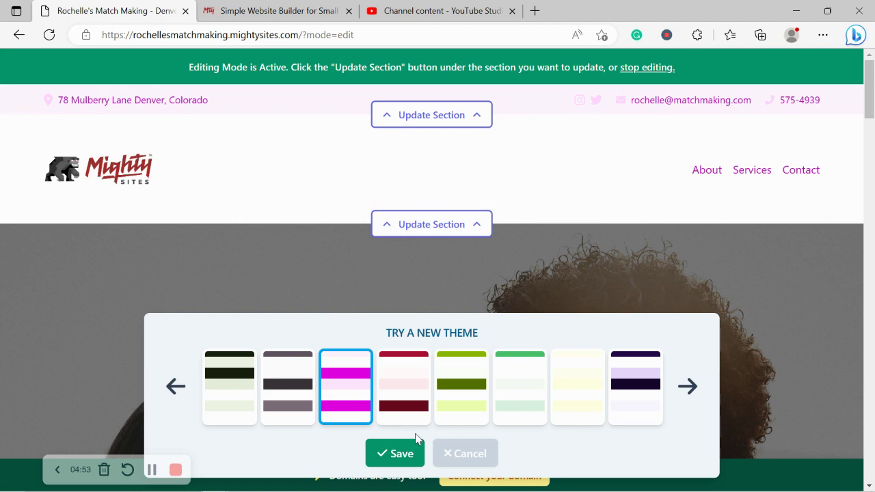
{"action": "left_click", "coordinate": [416, 454]}
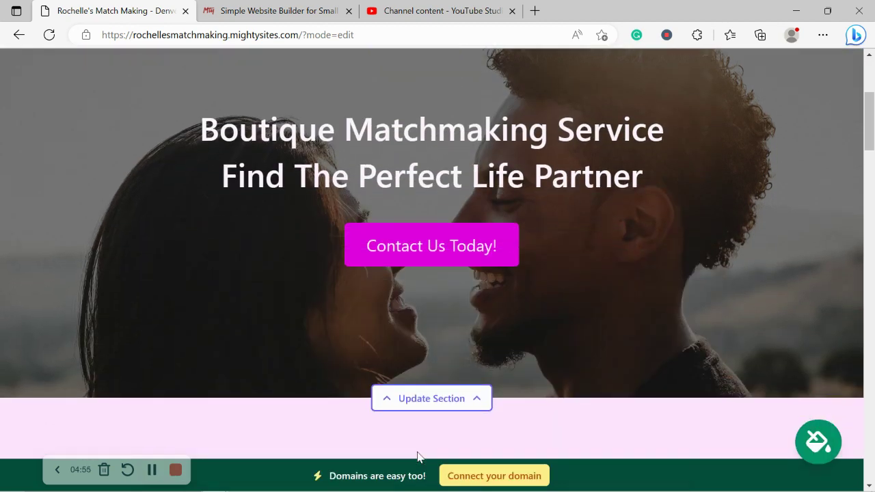
Open the hero section's image settings and browse the stock photo library.
{"action": "scroll", "coordinate": [419, 457], "scroll_direction": "down", "scroll_amount": 3}
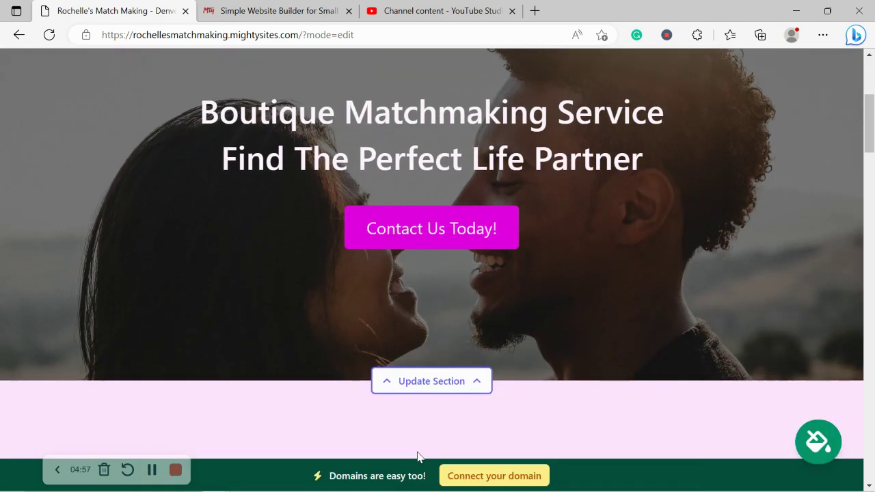
{"action": "left_click", "coordinate": [429, 254]}
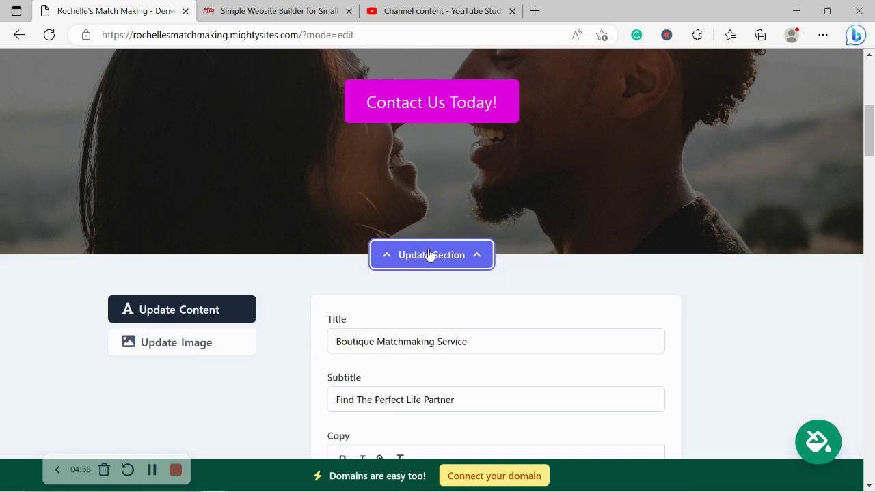
{"action": "left_click", "coordinate": [189, 342]}
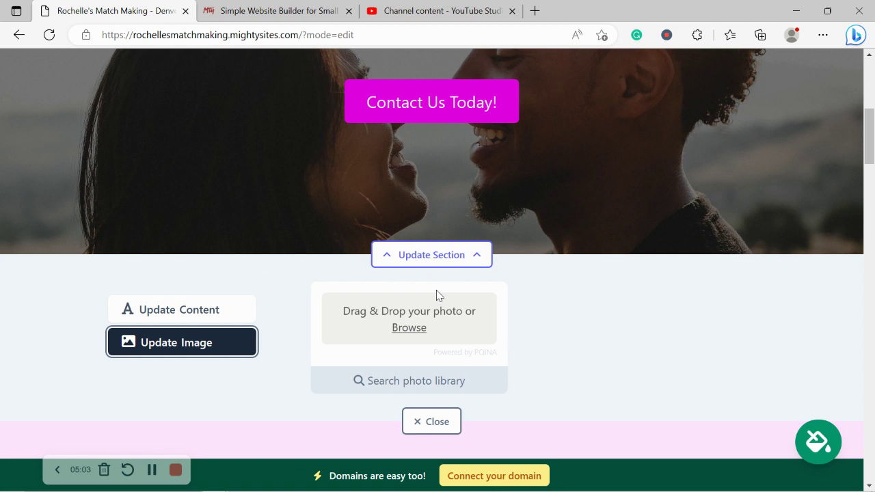
{"action": "left_click", "coordinate": [431, 382]}
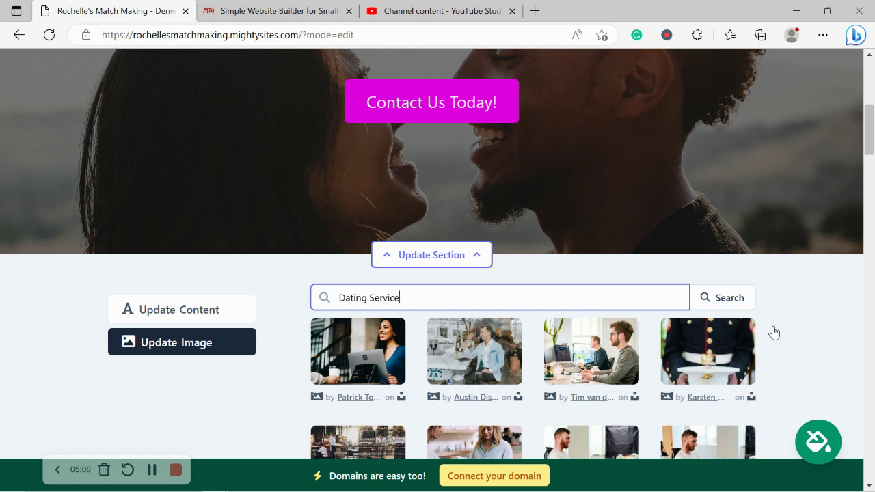
Search photos for 'Dating' and save the couple-with-bouquet photo as the hero image.
{"action": "scroll", "coordinate": [795, 333], "scroll_direction": "down", "scroll_amount": 3}
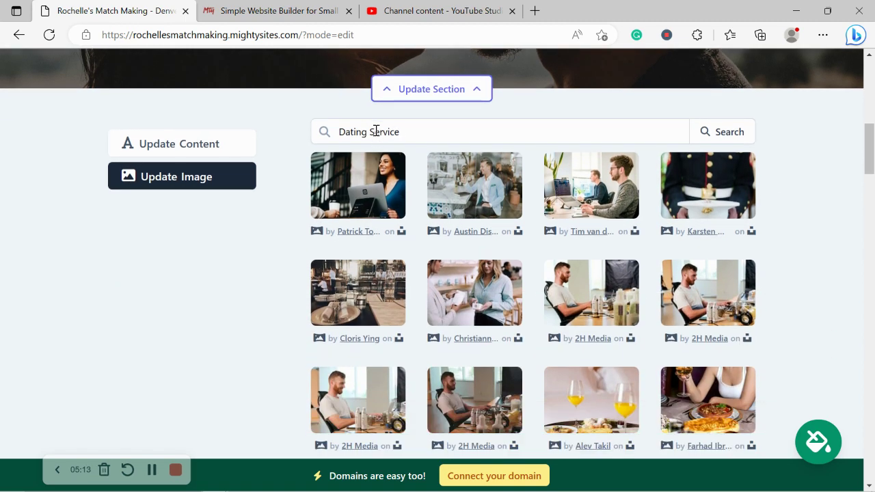
{"action": "left_click_drag", "start_coordinate": [375, 132], "coordinate": [494, 123]}
{"action": "key", "text": "BackSpace"}
{"action": "key", "text": "BackSpace"}
{"action": "key", "text": "BackSpace"}
{"action": "left_click", "coordinate": [715, 140]}
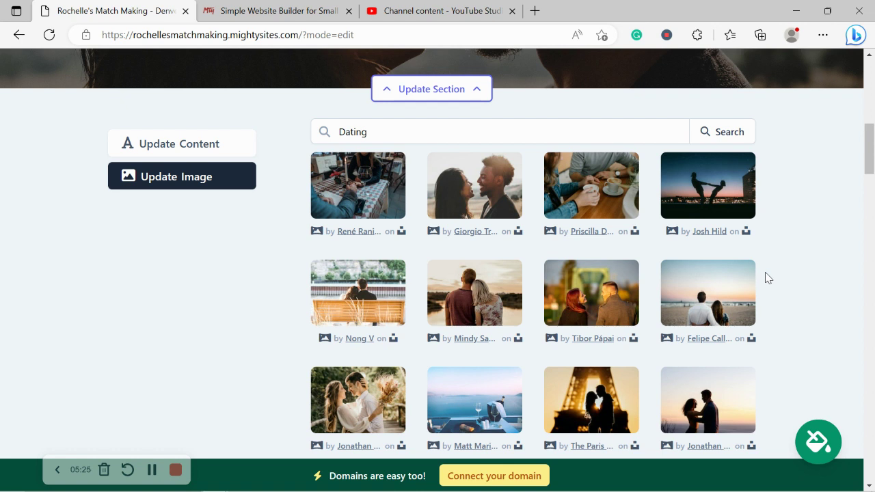
{"action": "scroll", "coordinate": [278, 360], "scroll_direction": "down", "scroll_amount": 1}
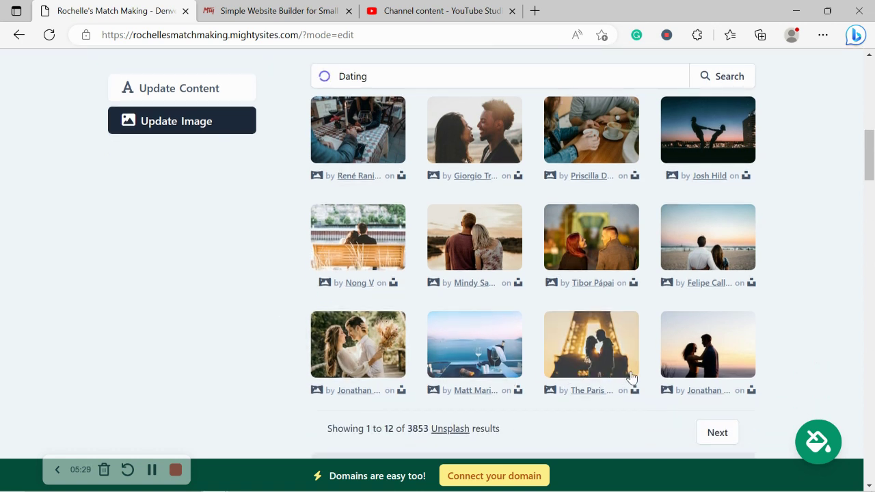
{"action": "left_click", "coordinate": [504, 363]}
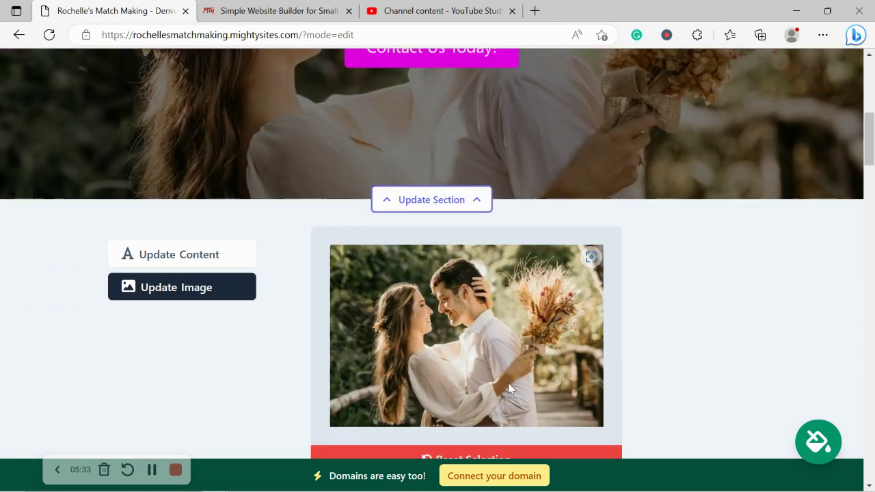
{"action": "scroll", "coordinate": [508, 383], "scroll_direction": "down", "scroll_amount": 3}
{"action": "left_click", "coordinate": [496, 338]}
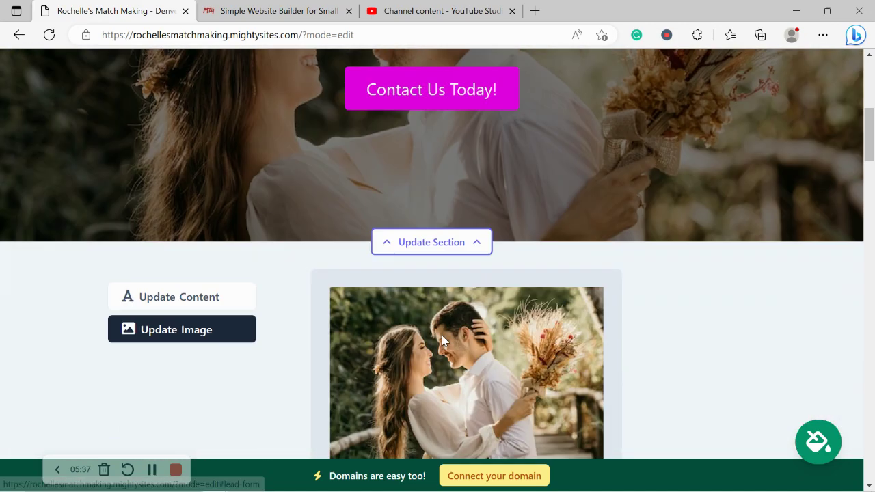
Return to the hero's text content fields and look over the hero title.
{"action": "left_click", "coordinate": [203, 199]}
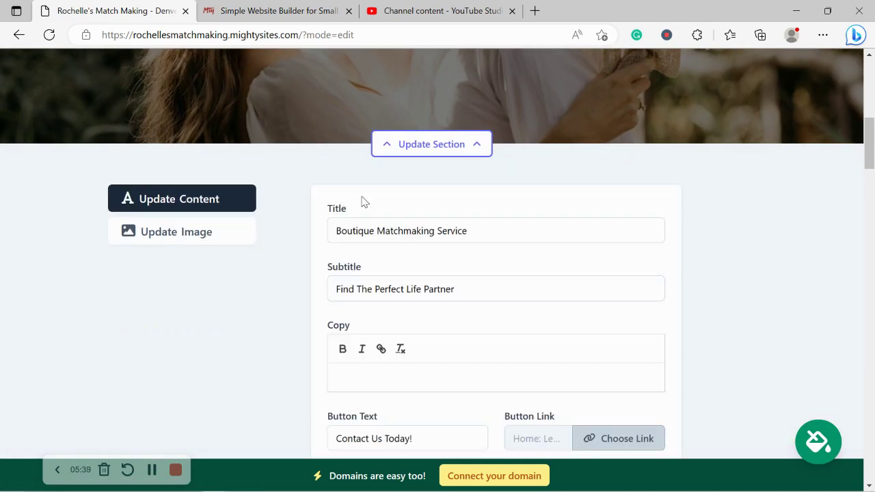
{"action": "scroll", "coordinate": [406, 205], "scroll_direction": "up", "scroll_amount": 6}
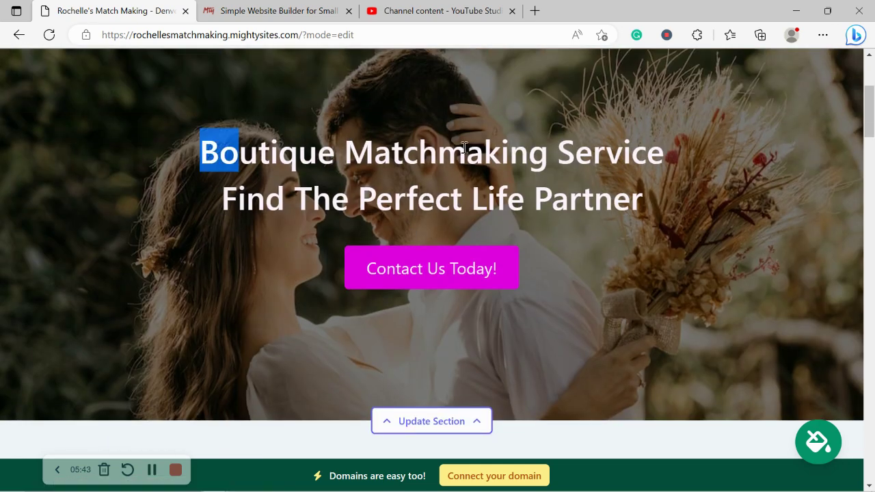
{"action": "left_click_drag", "start_coordinate": [463, 147], "coordinate": [729, 187]}
{"action": "left_click", "coordinate": [594, 348]}
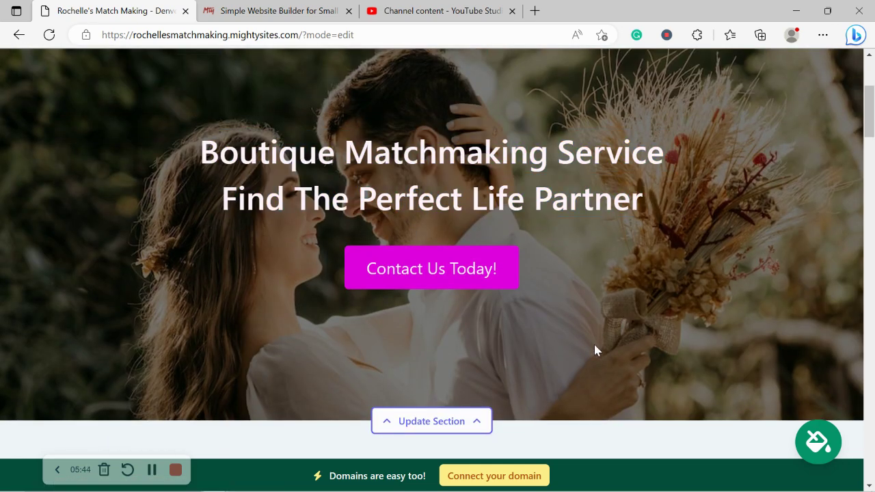
{"action": "scroll", "coordinate": [593, 342], "scroll_direction": "down", "scroll_amount": 5}
{"action": "scroll", "coordinate": [426, 371], "scroll_direction": "up", "scroll_amount": 4}
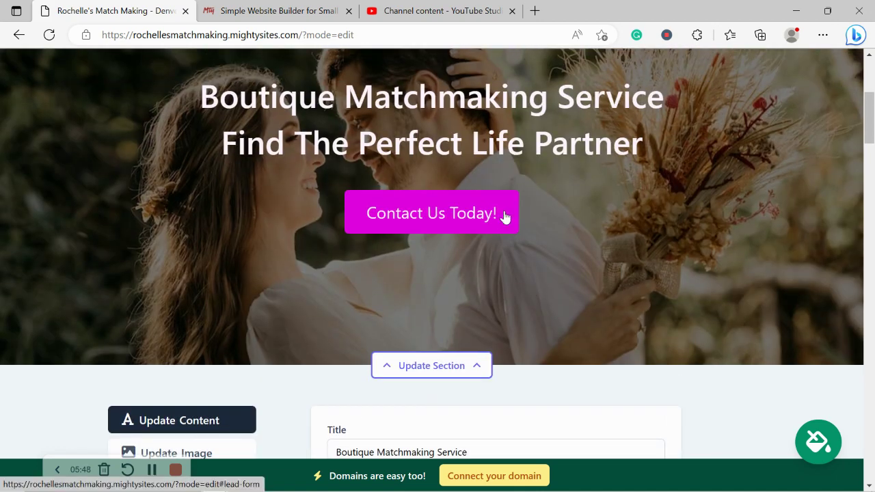
{"action": "scroll", "coordinate": [504, 214], "scroll_direction": "down", "scroll_amount": 6}
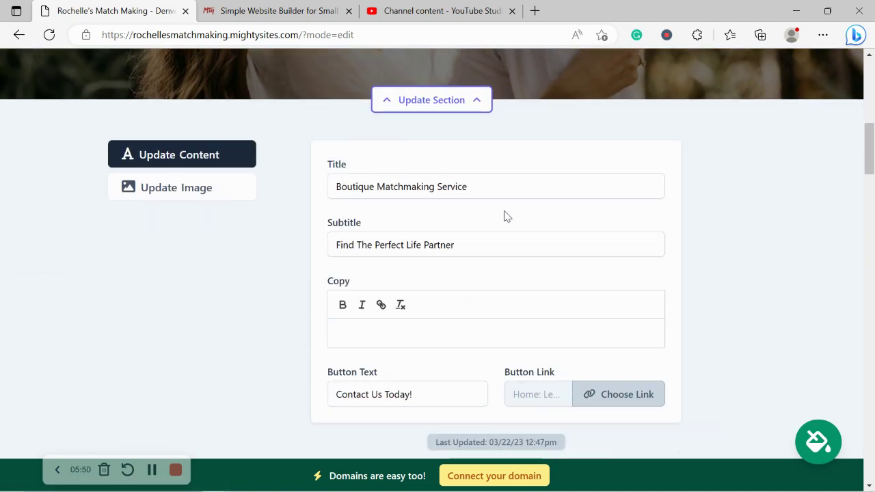
Link the Contact Us Today! button to the Click to Email action and confirm.
{"action": "left_click", "coordinate": [593, 271]}
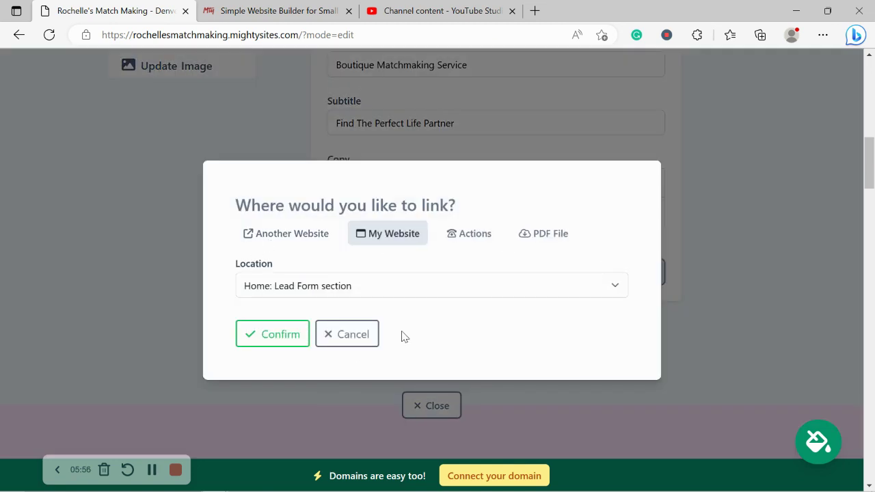
{"action": "left_click", "coordinate": [456, 236]}
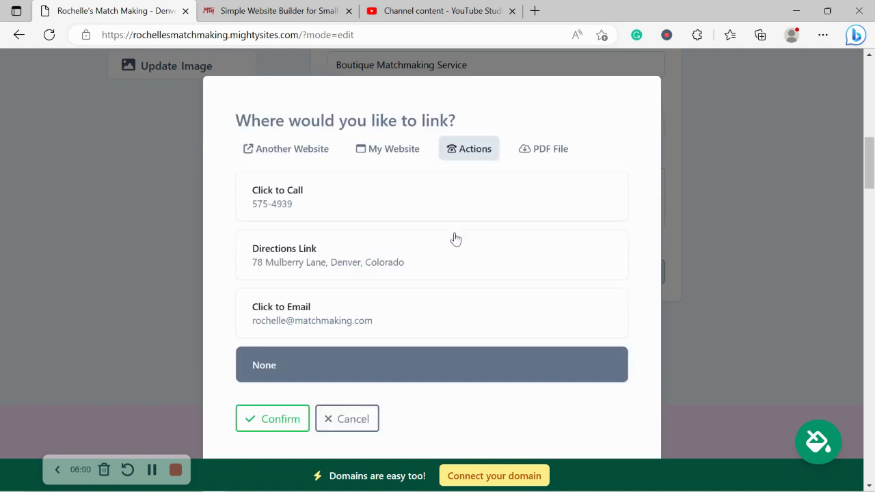
{"action": "left_click", "coordinate": [368, 314]}
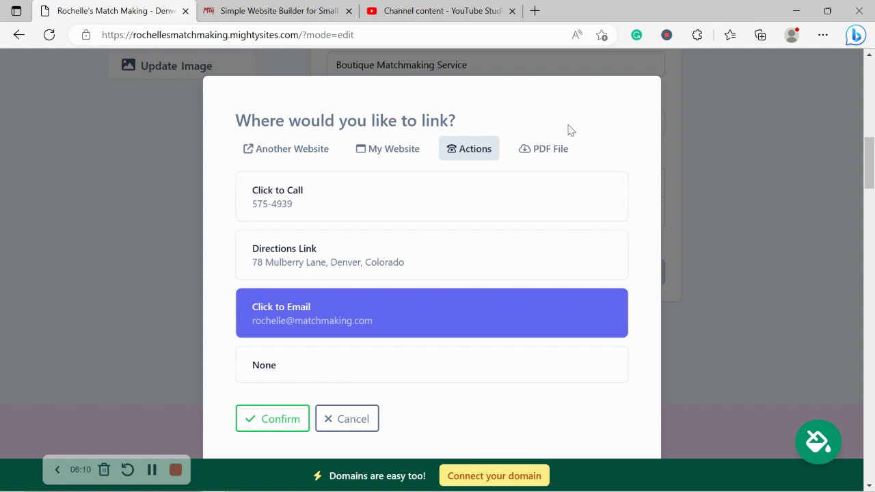
{"action": "left_click", "coordinate": [280, 419]}
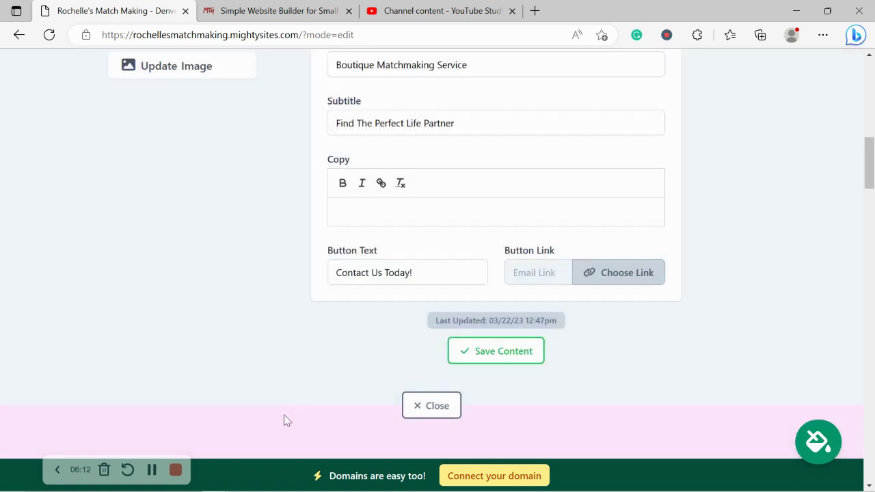
Close the hero section editor and read through the intro paragraph.
{"action": "left_click", "coordinate": [437, 404]}
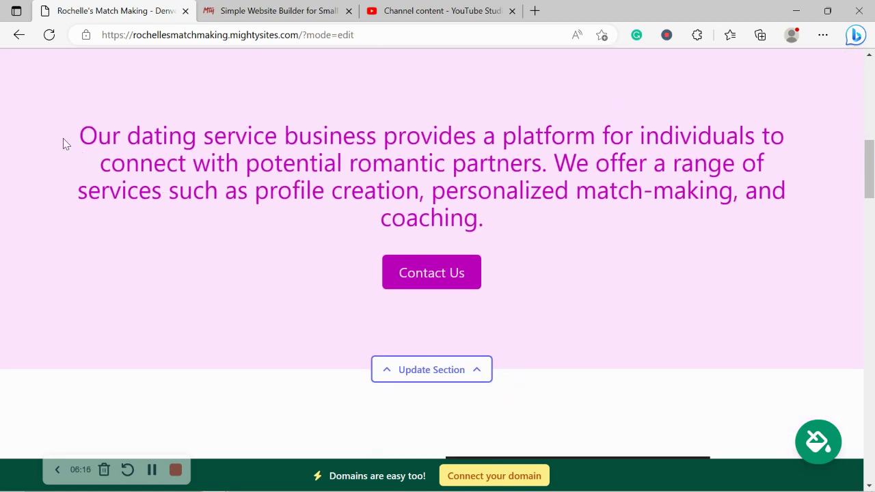
{"action": "left_click_drag", "start_coordinate": [63, 138], "coordinate": [582, 235]}
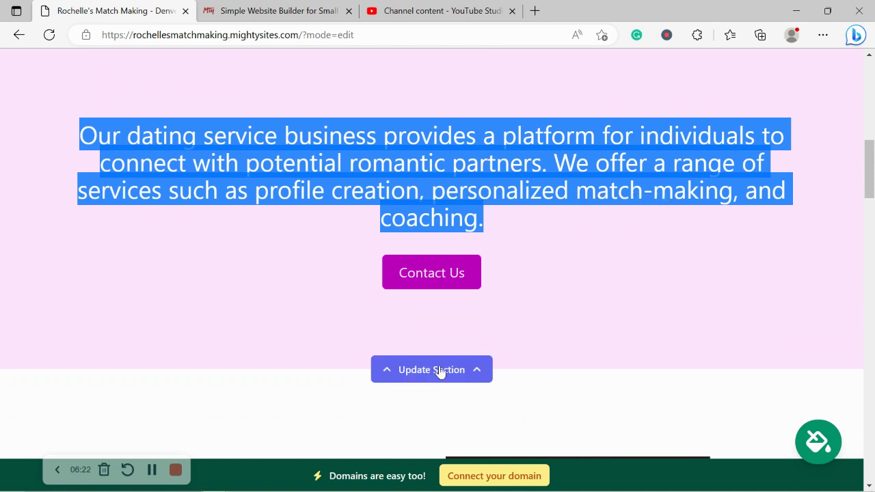
{"action": "left_click", "coordinate": [230, 319]}
{"action": "scroll", "coordinate": [230, 318], "scroll_direction": "down", "scroll_amount": 1}
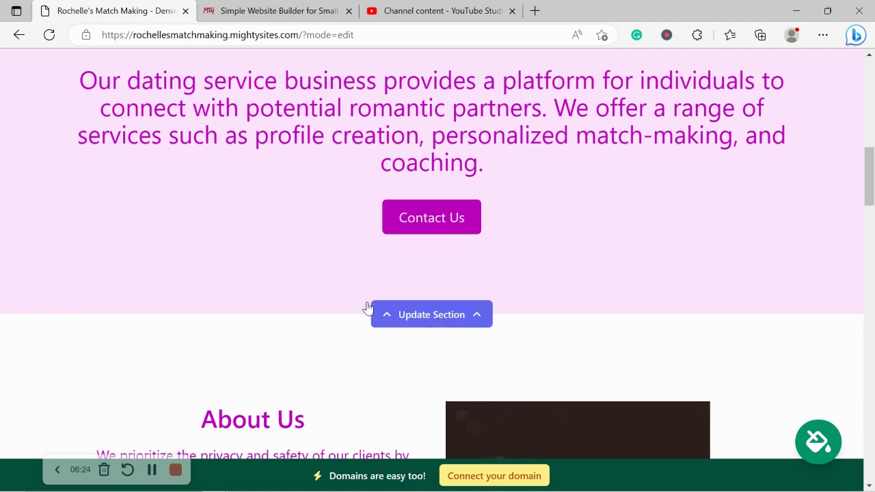
{"action": "scroll", "coordinate": [324, 299], "scroll_direction": "down", "scroll_amount": 3}
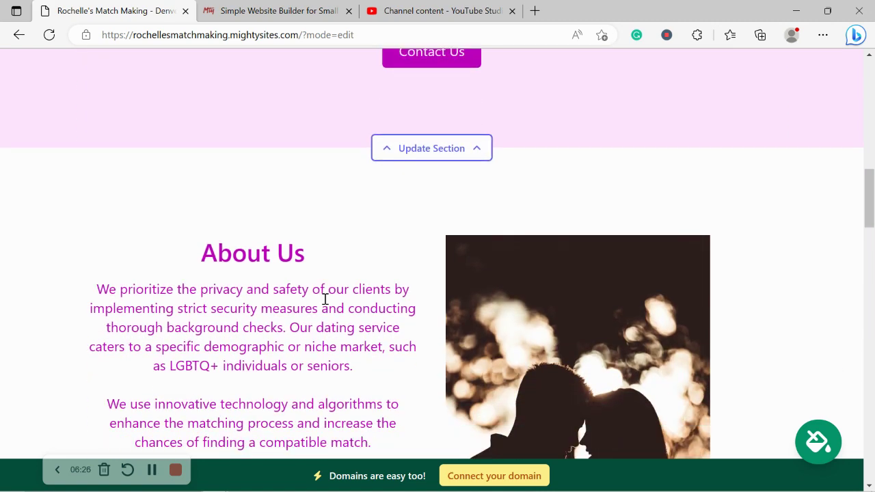
{"action": "scroll", "coordinate": [325, 299], "scroll_direction": "down", "scroll_amount": 3}
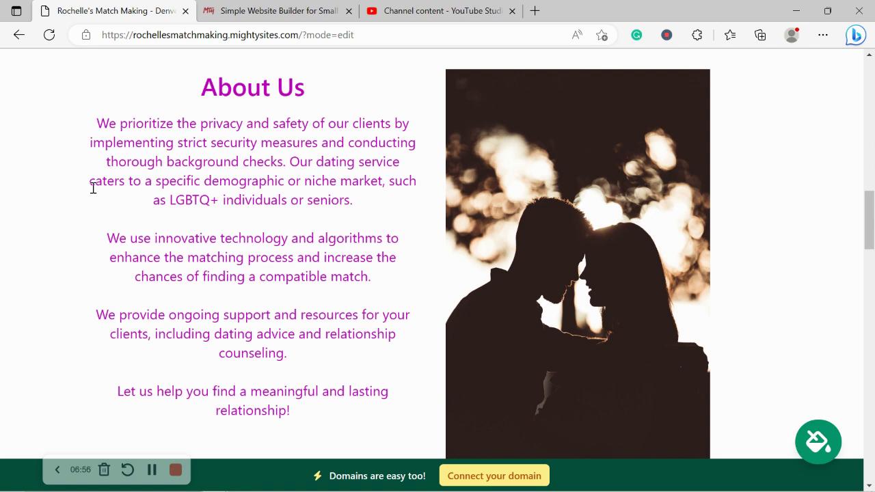
Review the About Us text and continue down to the Services section.
{"action": "left_click_drag", "start_coordinate": [90, 183], "coordinate": [333, 390]}
{"action": "left_click", "coordinate": [348, 425]}
{"action": "scroll", "coordinate": [260, 170], "scroll_direction": "down", "scroll_amount": 3}
{"action": "scroll", "coordinate": [259, 171], "scroll_direction": "down", "scroll_amount": 8}
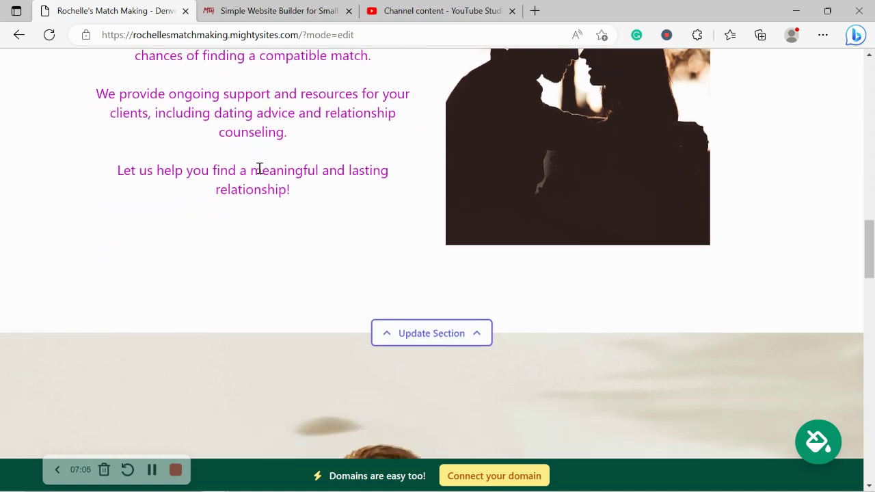
{"action": "scroll", "coordinate": [259, 173], "scroll_direction": "down", "scroll_amount": 8}
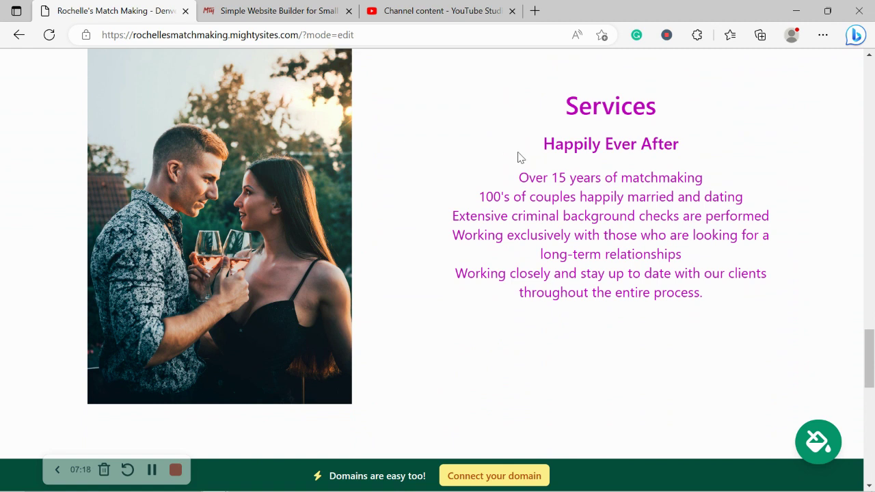
Review the 15-years and married-couples Services lines, then scroll to the Get In Touch form.
{"action": "left_click_drag", "start_coordinate": [510, 176], "coordinate": [727, 174]}
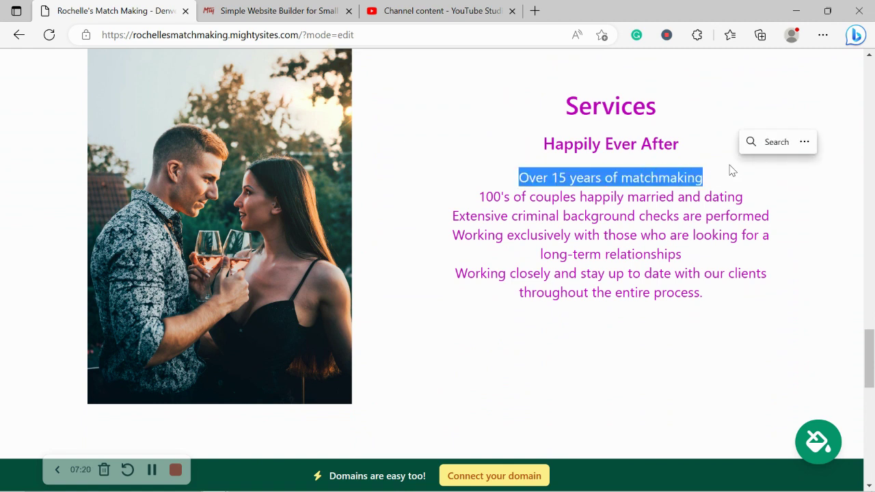
{"action": "left_click_drag", "start_coordinate": [479, 197], "coordinate": [625, 199]}
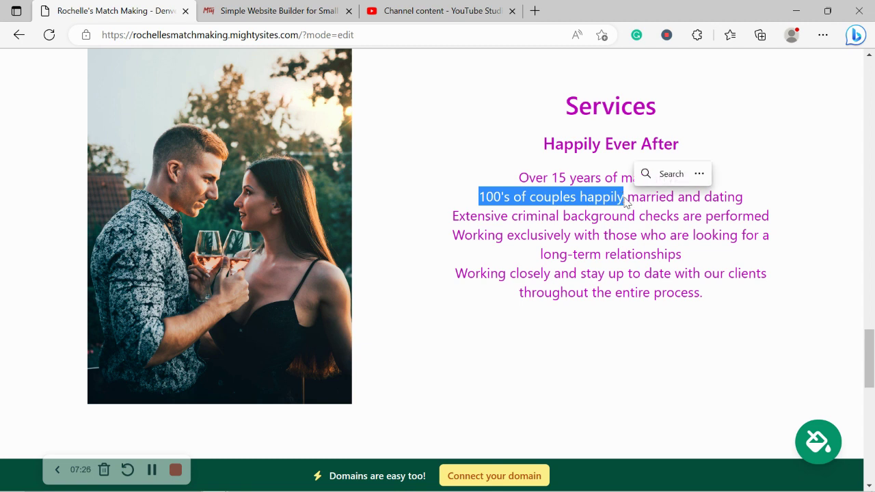
{"action": "left_click", "coordinate": [598, 209]}
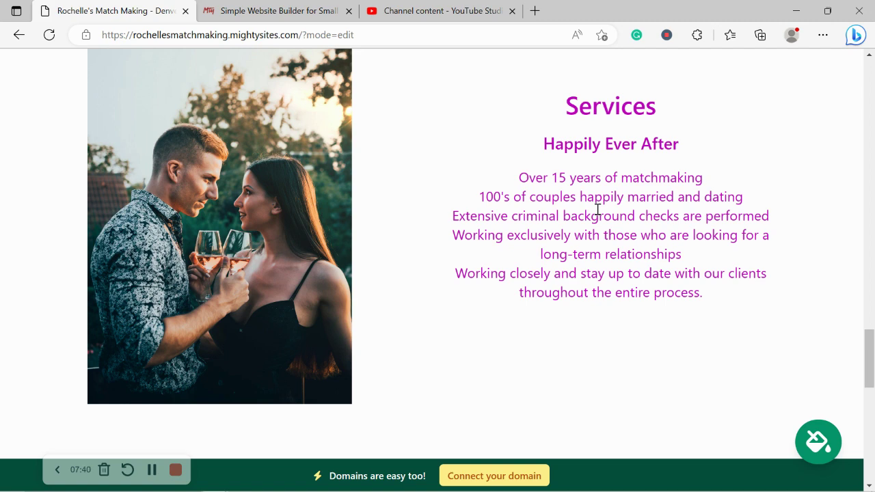
{"action": "left_click_drag", "start_coordinate": [598, 212], "coordinate": [474, 372]}
{"action": "left_click", "coordinate": [460, 376]}
{"action": "scroll", "coordinate": [460, 376], "scroll_direction": "down", "scroll_amount": 5}
{"action": "scroll", "coordinate": [460, 374], "scroll_direction": "down", "scroll_amount": 1}
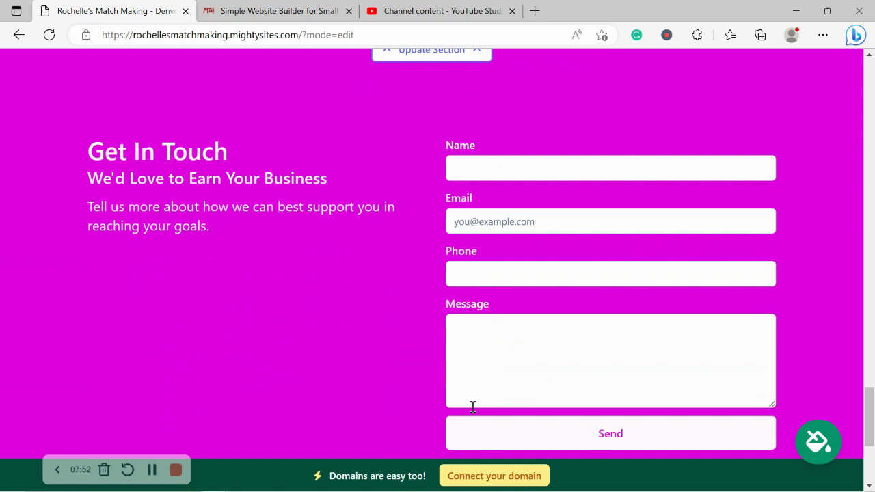
{"action": "scroll", "coordinate": [327, 428], "scroll_direction": "down", "scroll_amount": 3}
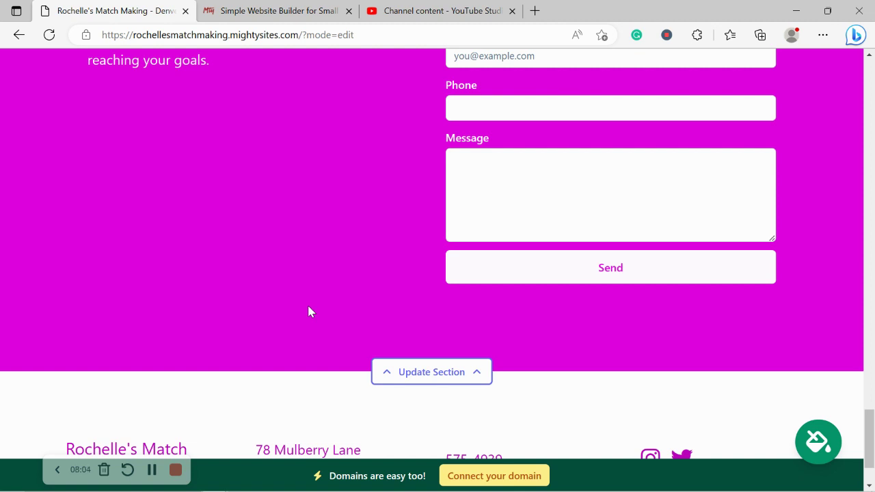
{"action": "scroll", "coordinate": [308, 312], "scroll_direction": "up", "scroll_amount": 5}
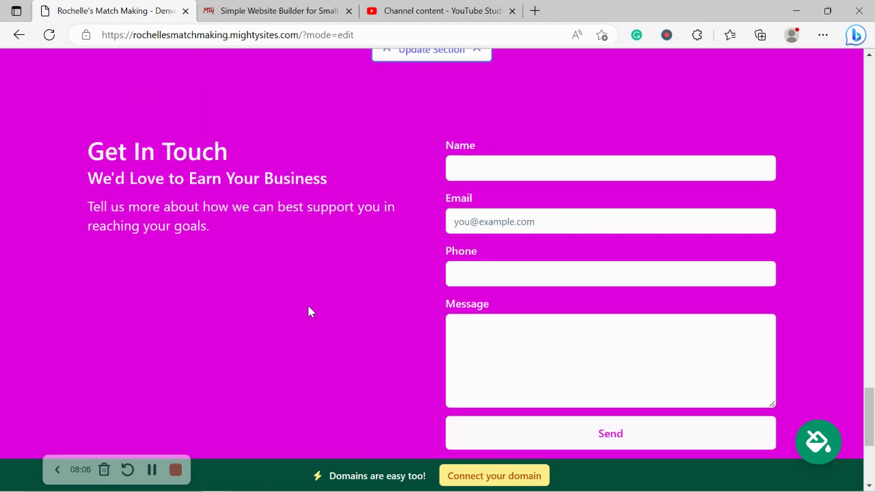
Scroll back up through Services, About Us and the description to the header and hero.
{"action": "scroll", "coordinate": [308, 312], "scroll_direction": "up", "scroll_amount": 4}
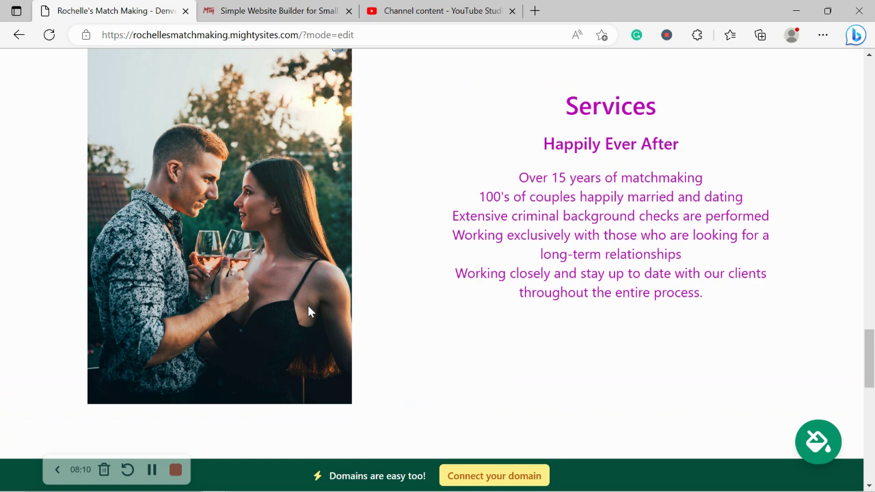
{"action": "scroll", "coordinate": [308, 311], "scroll_direction": "up", "scroll_amount": 4}
{"action": "scroll", "coordinate": [308, 312], "scroll_direction": "up", "scroll_amount": 2}
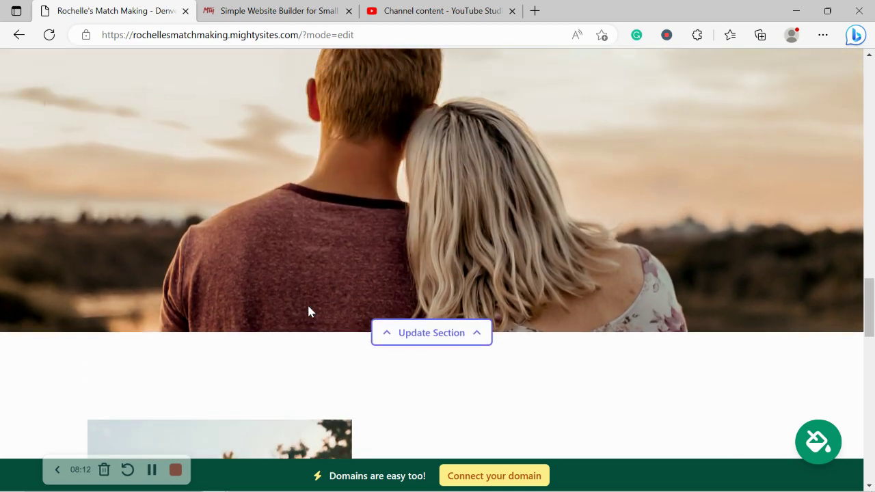
{"action": "scroll", "coordinate": [308, 312], "scroll_direction": "up", "scroll_amount": 1}
{"action": "scroll", "coordinate": [308, 312], "scroll_direction": "up", "scroll_amount": 5}
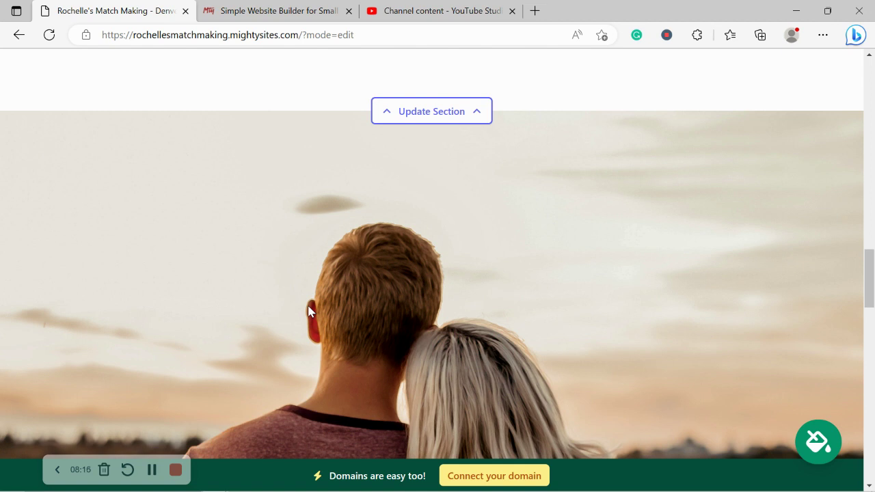
{"action": "scroll", "coordinate": [309, 311], "scroll_direction": "up", "scroll_amount": 2}
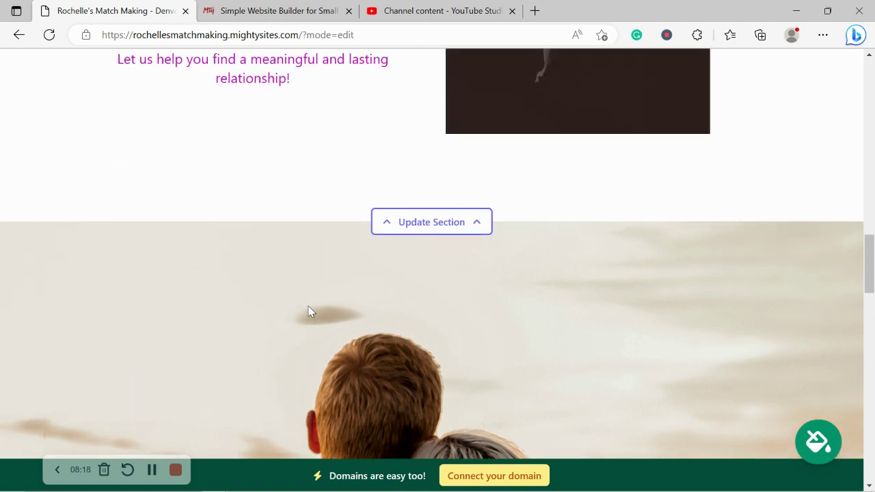
{"action": "scroll", "coordinate": [309, 312], "scroll_direction": "up", "scroll_amount": 5}
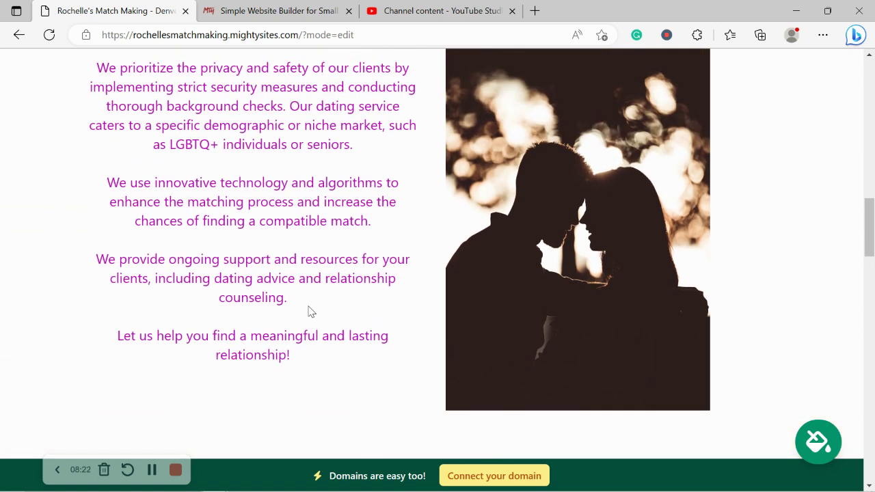
{"action": "scroll", "coordinate": [308, 312], "scroll_direction": "up", "scroll_amount": 1}
{"action": "scroll", "coordinate": [309, 309], "scroll_direction": "up", "scroll_amount": 3}
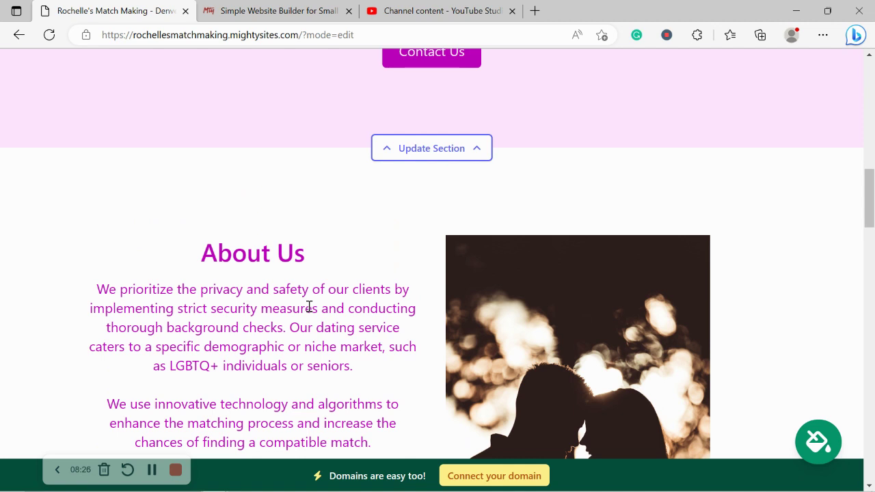
{"action": "scroll", "coordinate": [308, 309], "scroll_direction": "up", "scroll_amount": 1}
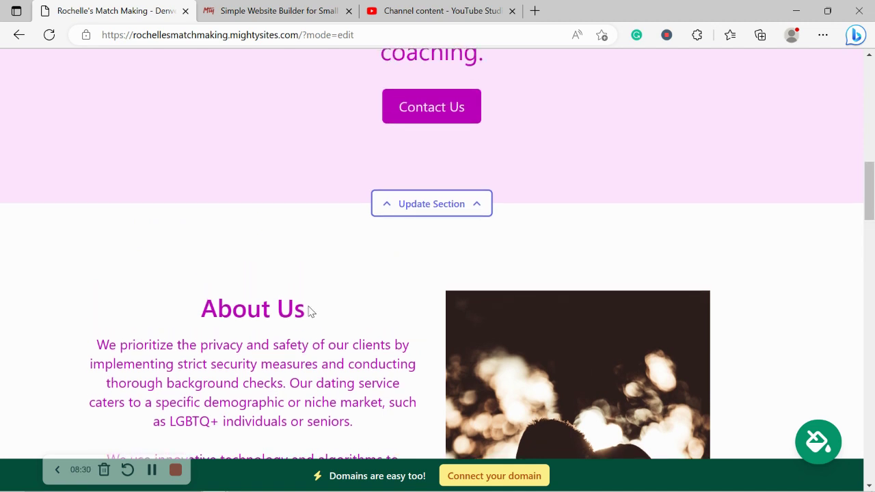
{"action": "scroll", "coordinate": [308, 311], "scroll_direction": "up", "scroll_amount": 1}
{"action": "scroll", "coordinate": [308, 312], "scroll_direction": "up", "scroll_amount": 3}
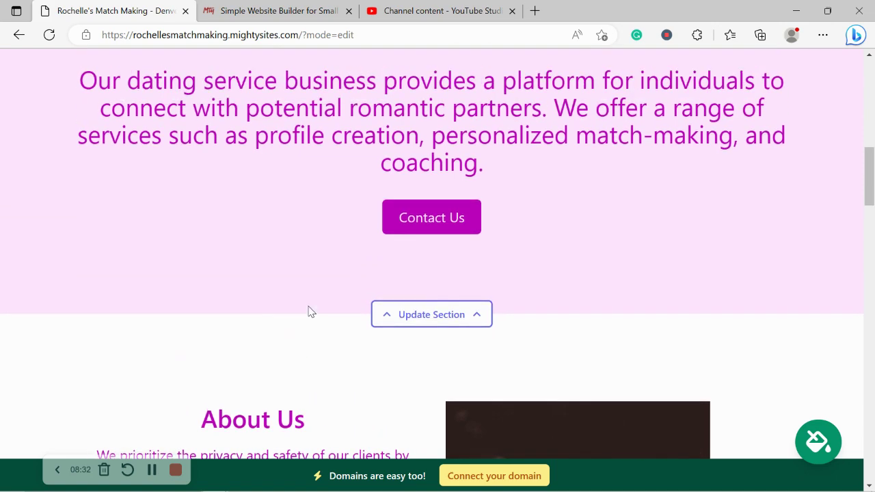
{"action": "scroll", "coordinate": [308, 311], "scroll_direction": "up", "scroll_amount": 4}
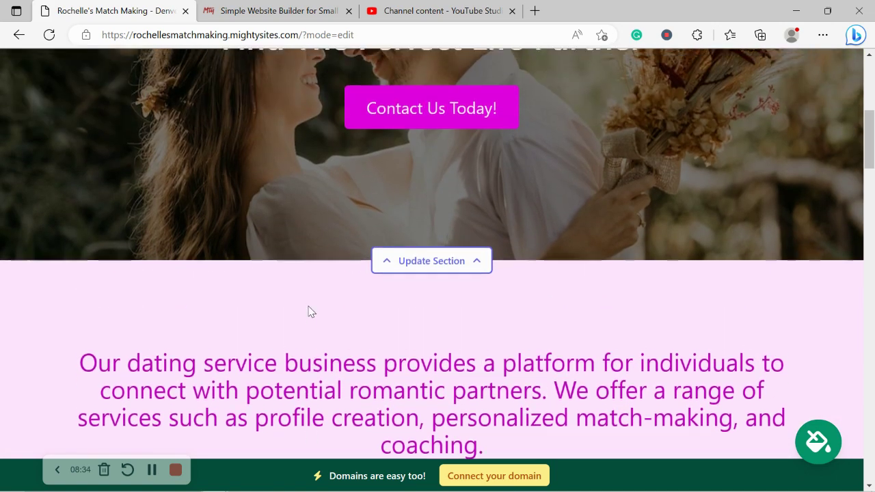
{"action": "scroll", "coordinate": [308, 312], "scroll_direction": "up", "scroll_amount": 5}
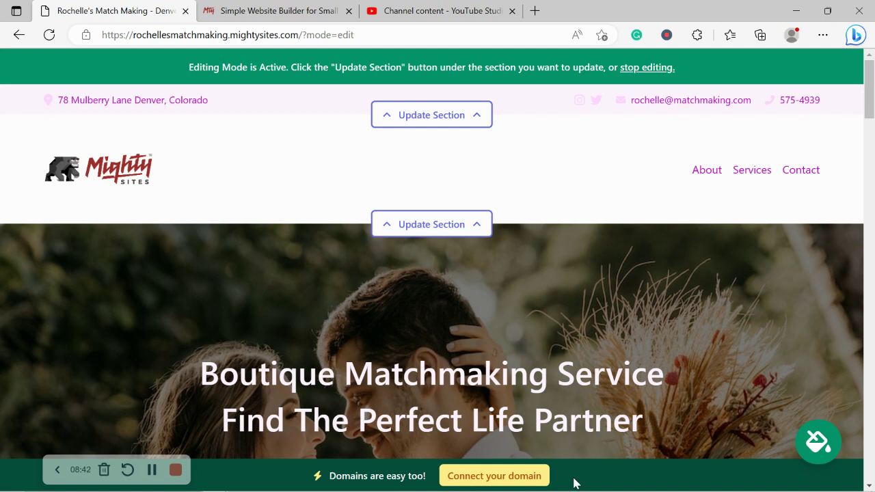
View the Connect your domain page, then go to the top of the Mighty Sites homepage.
{"action": "left_click", "coordinate": [509, 479]}
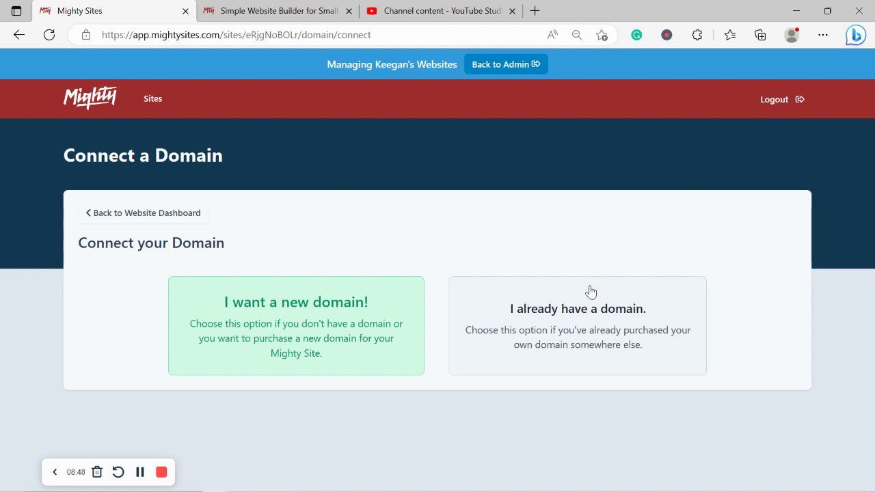
{"action": "left_click", "coordinate": [258, 9]}
{"action": "key", "text": "Home"}
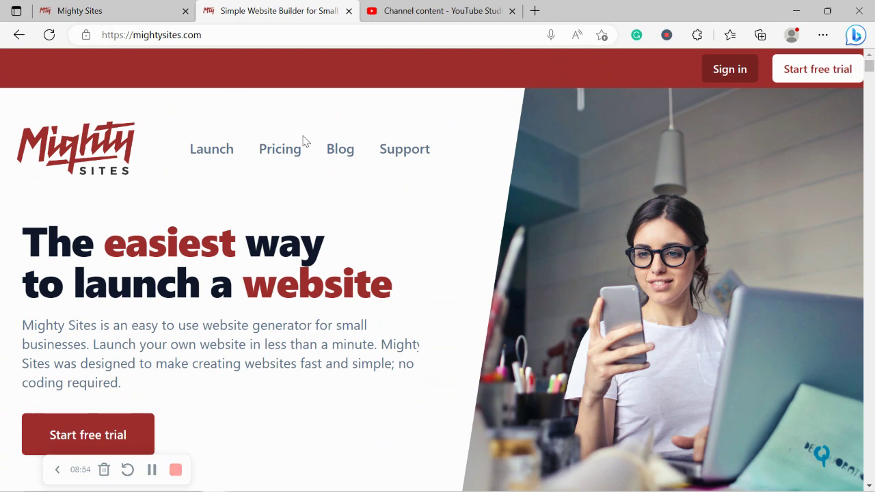
Scroll through the Blog's article cards, then go back to the Connect a Domain tab.
{"action": "left_click", "coordinate": [331, 153]}
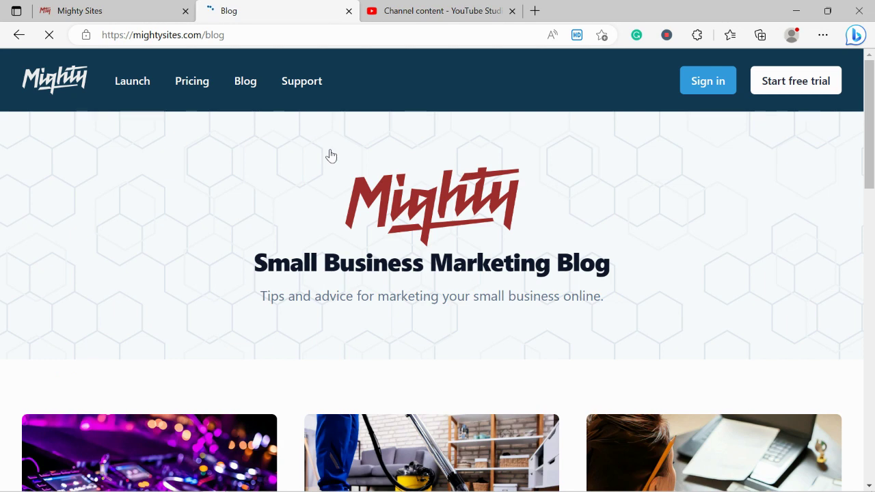
{"action": "scroll", "coordinate": [331, 156], "scroll_direction": "down", "scroll_amount": 1}
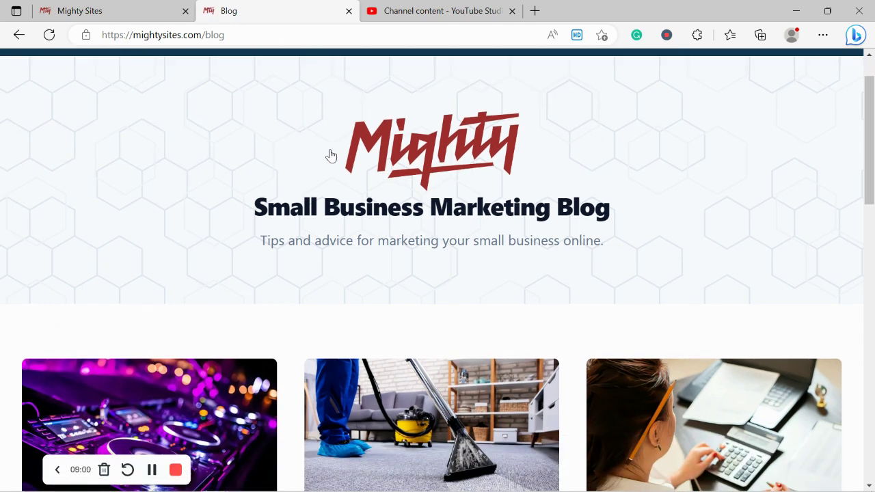
{"action": "left_click_drag", "start_coordinate": [253, 235], "coordinate": [632, 244]}
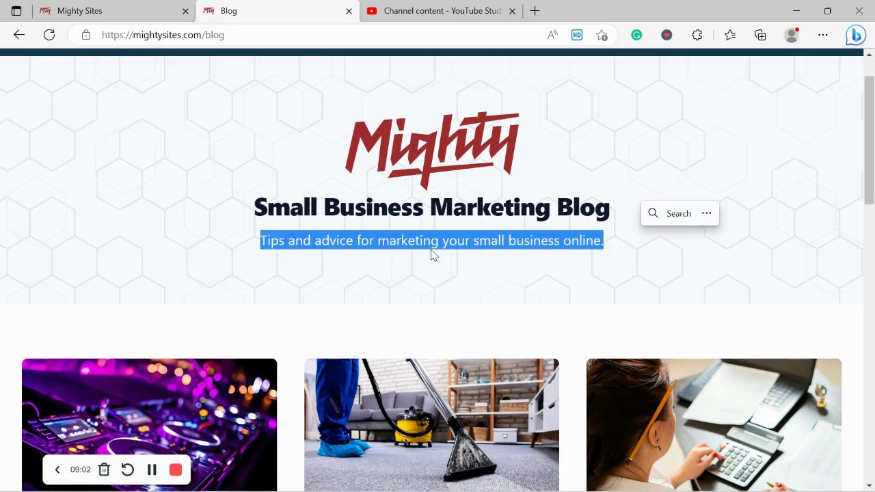
{"action": "left_click", "coordinate": [404, 256]}
{"action": "scroll", "coordinate": [404, 257], "scroll_direction": "down", "scroll_amount": 6}
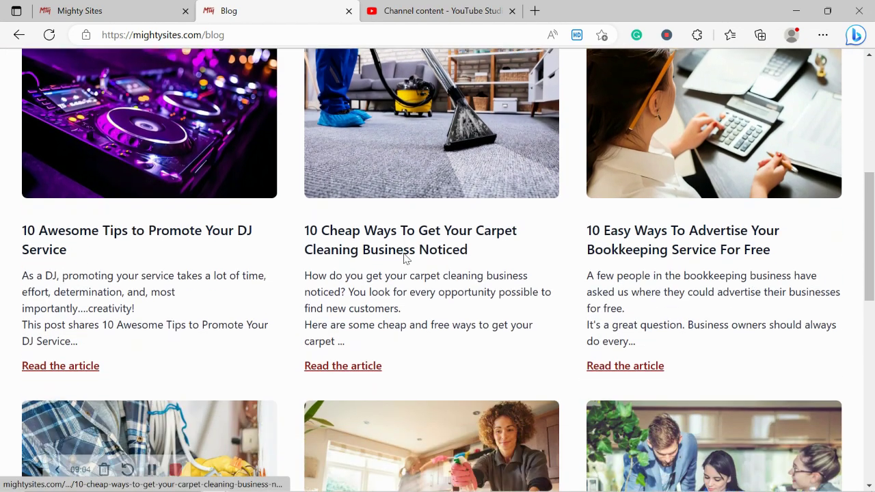
{"action": "scroll", "coordinate": [405, 257], "scroll_direction": "down", "scroll_amount": 5}
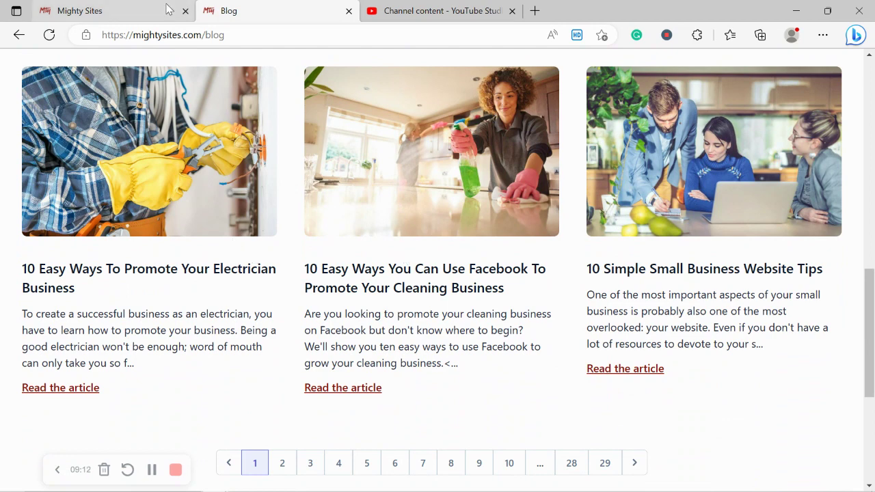
{"action": "left_click", "coordinate": [135, 6]}
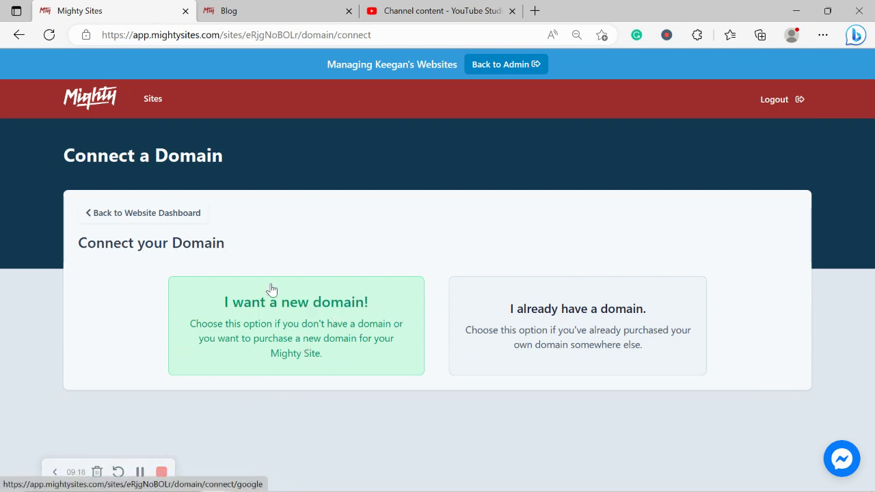
Go back to the website dashboard to reach the rochellesmatchmaking.mightysites.com live site.
{"action": "left_click", "coordinate": [175, 224]}
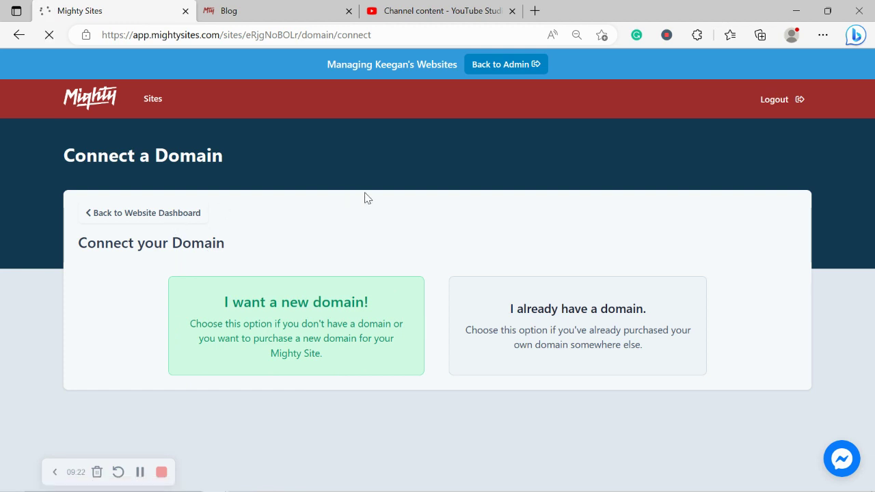
{"action": "scroll", "coordinate": [364, 198], "scroll_direction": "down", "scroll_amount": 1}
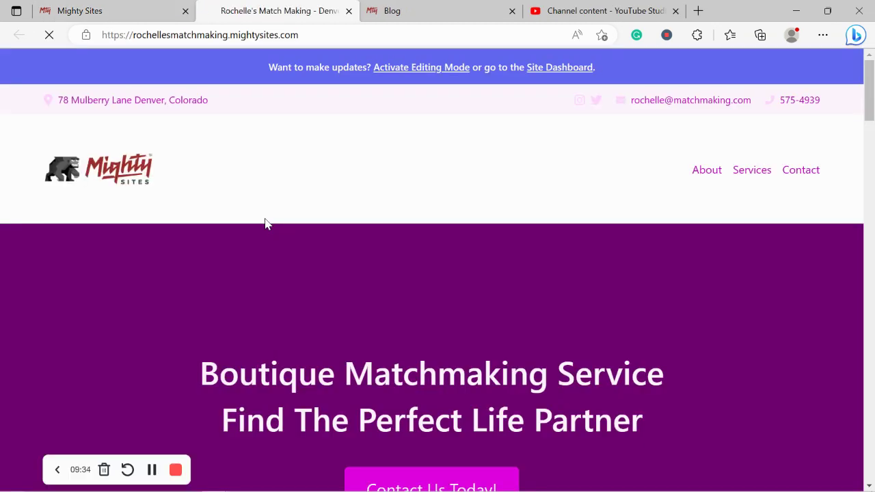
Scroll the published site from the hero past the description to About Us.
{"action": "scroll", "coordinate": [266, 220], "scroll_direction": "down", "scroll_amount": 2}
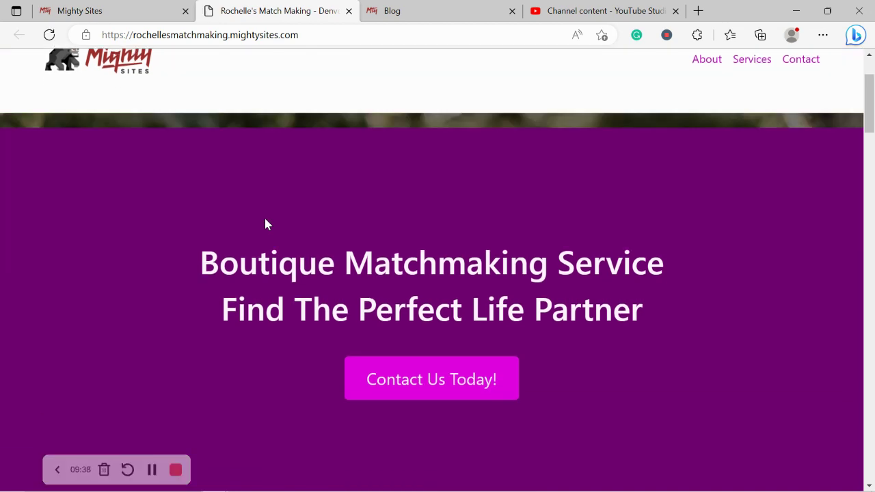
{"action": "scroll", "coordinate": [266, 220], "scroll_direction": "down", "scroll_amount": 2}
{"action": "scroll", "coordinate": [266, 221], "scroll_direction": "down", "scroll_amount": 5}
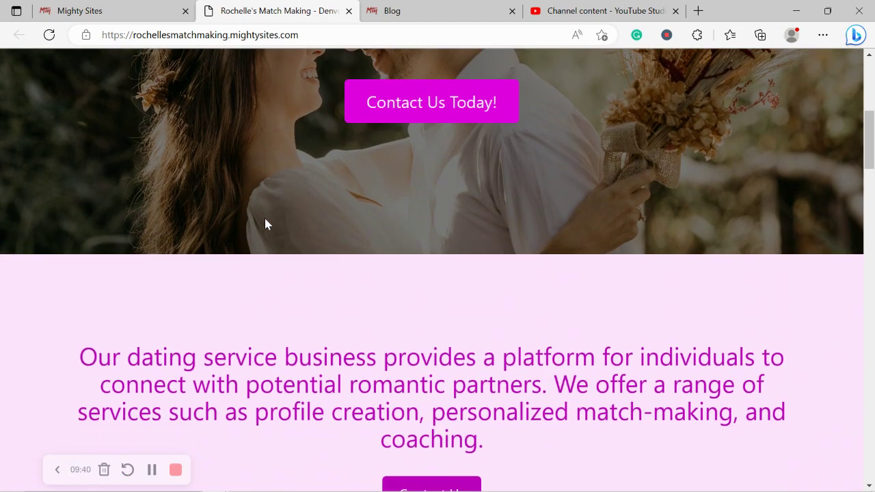
{"action": "scroll", "coordinate": [266, 220], "scroll_direction": "down", "scroll_amount": 5}
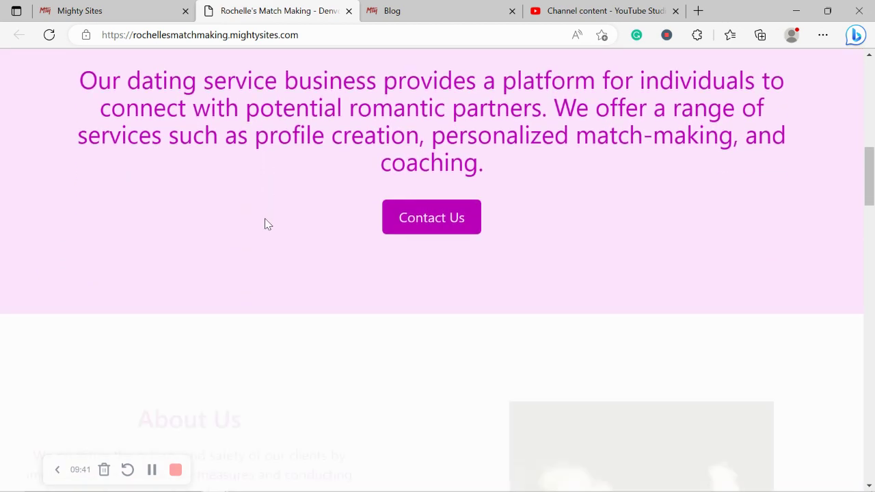
{"action": "scroll", "coordinate": [267, 225], "scroll_direction": "down", "scroll_amount": 2}
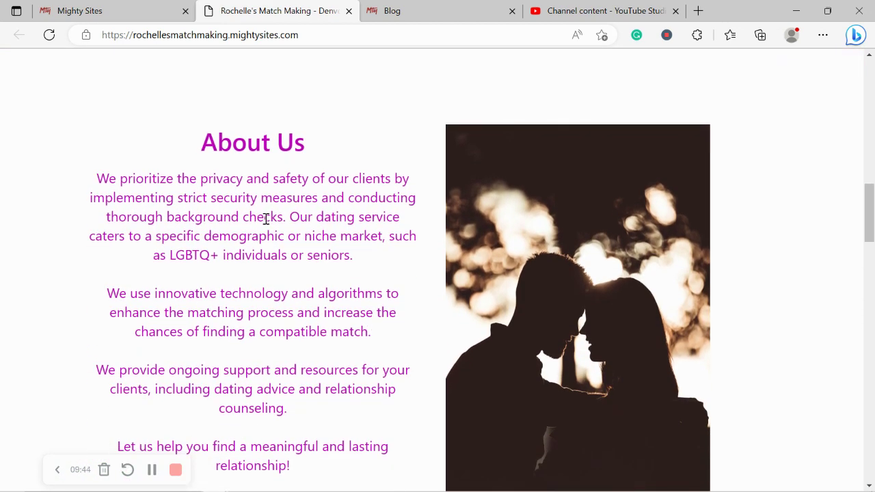